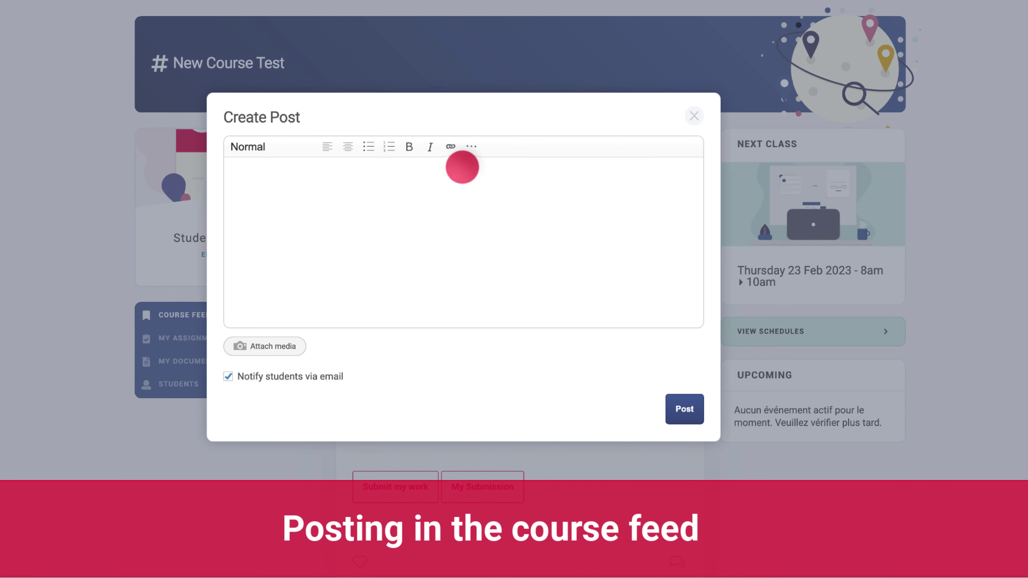
Publish the post "Hello!" with dog.gif, dragdrop2.mp4 and Pic 2.png attached, without notifying students via email.
text(Hello!)
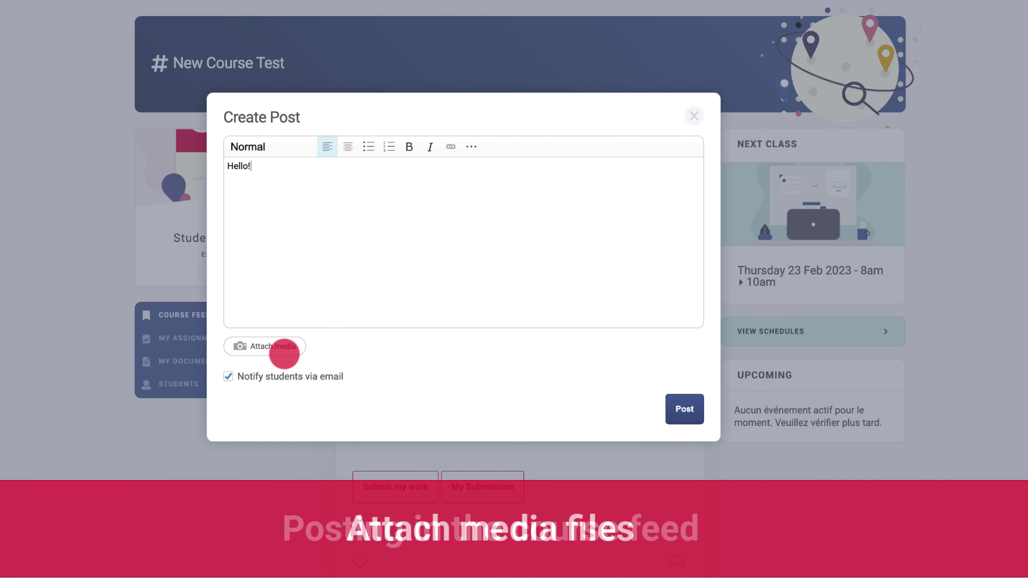
click(284, 352)
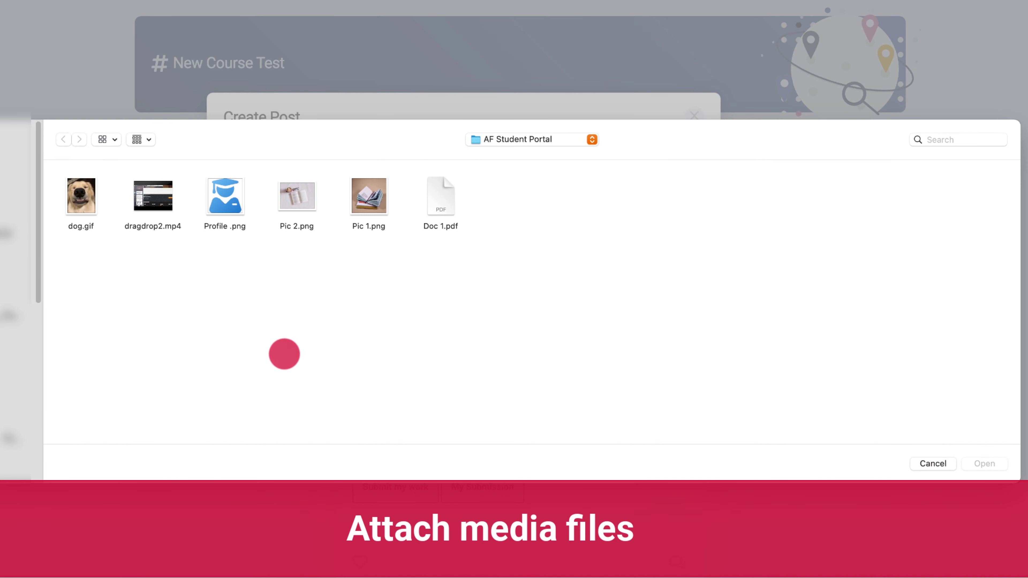
click(85, 199)
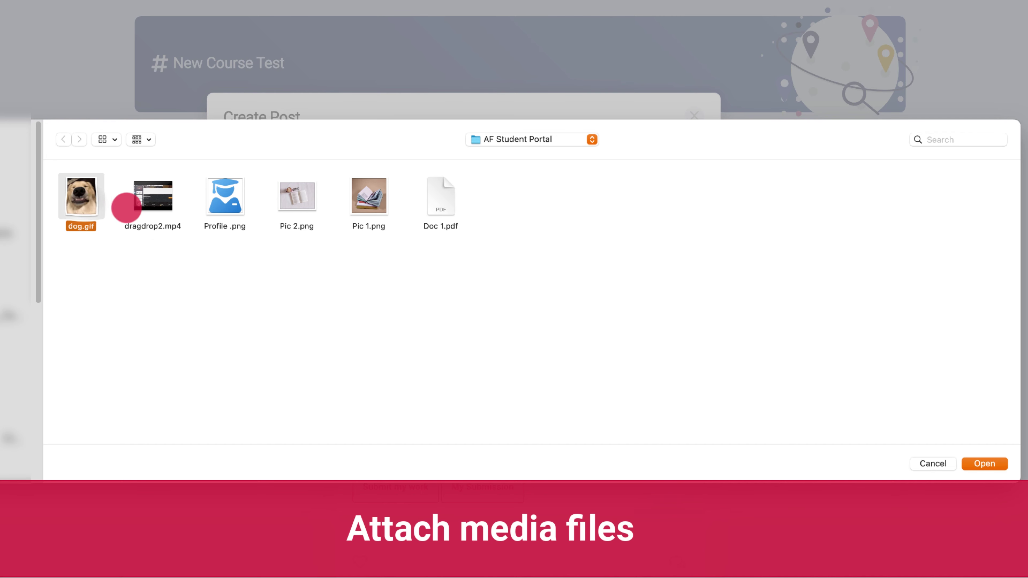
super+click(162, 210)
super+click(299, 202)
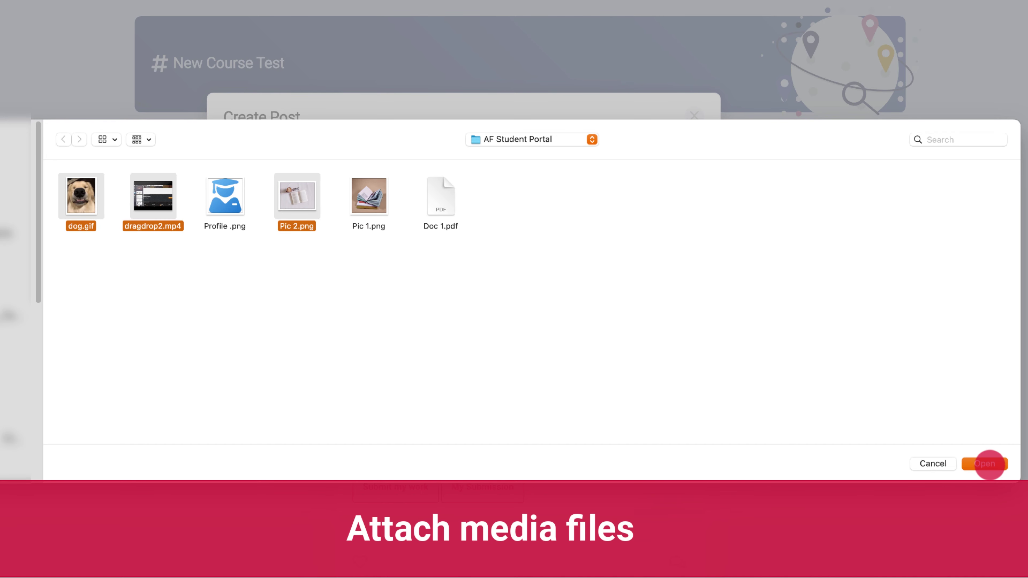
click(988, 464)
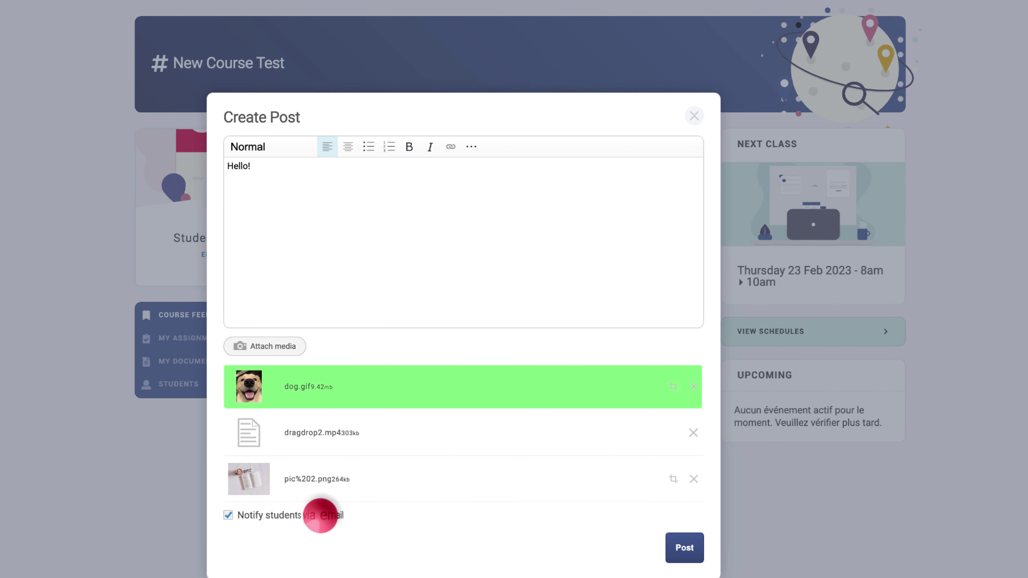
click(317, 515)
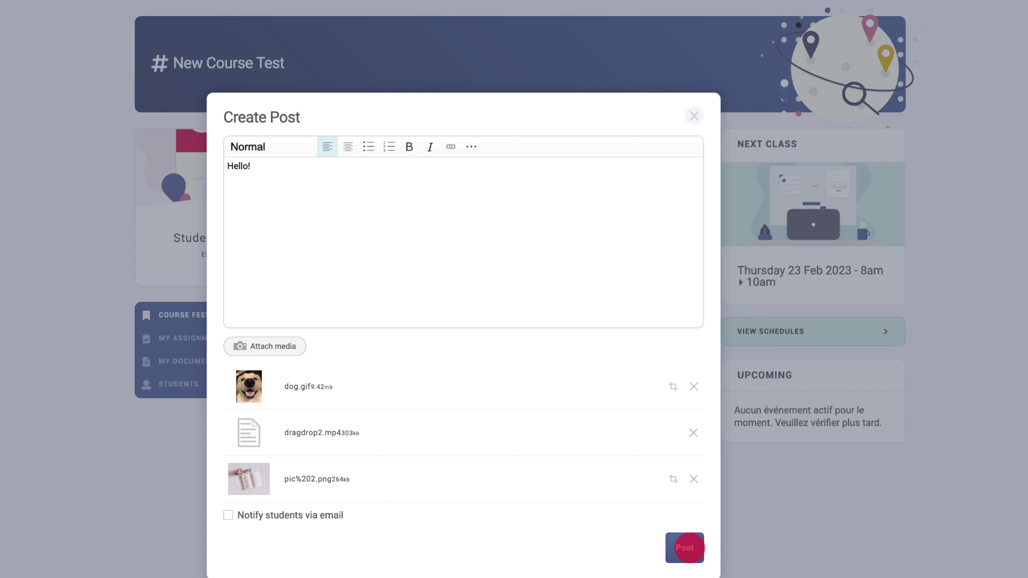
click(689, 548)
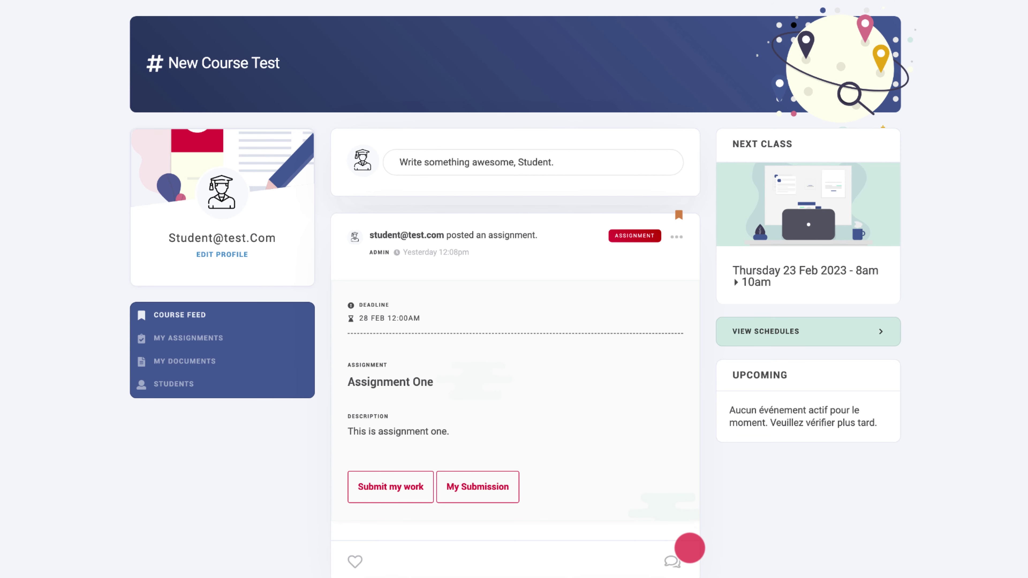
Play the attached video in the "Hello!" post in the course feed and like the post.
scroll(690, 548, down, 8)
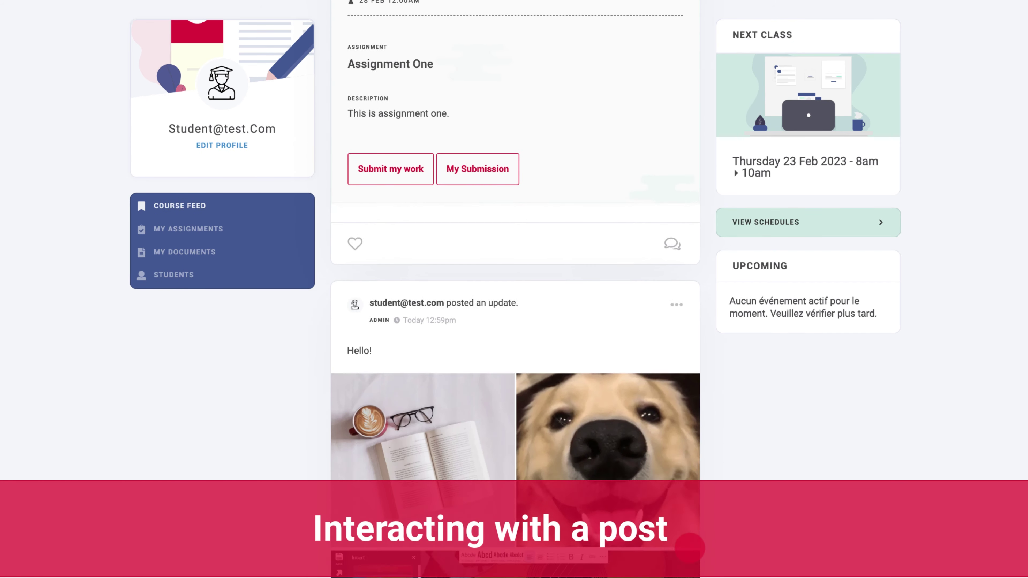
scroll(689, 548, down, 6)
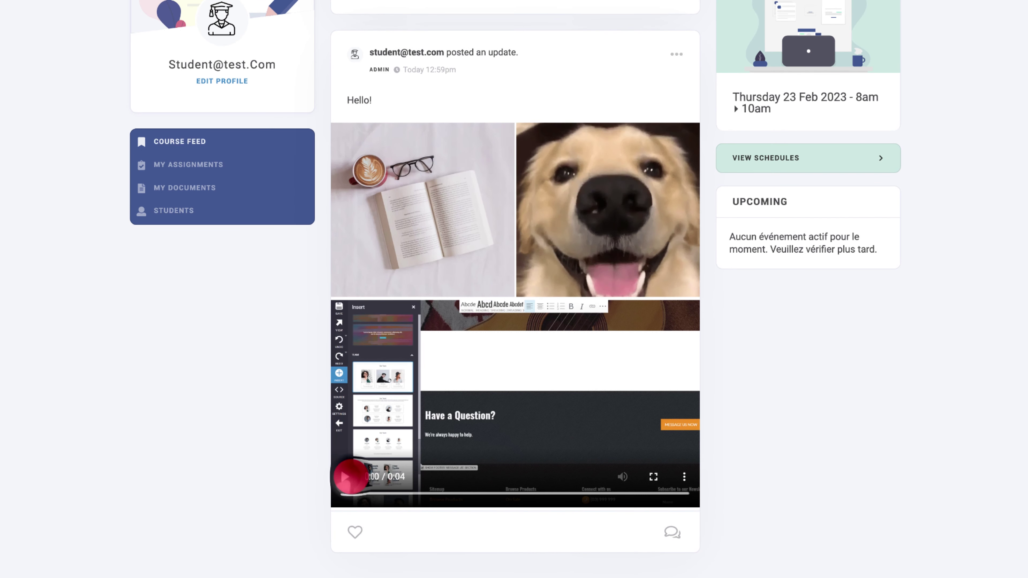
click(349, 477)
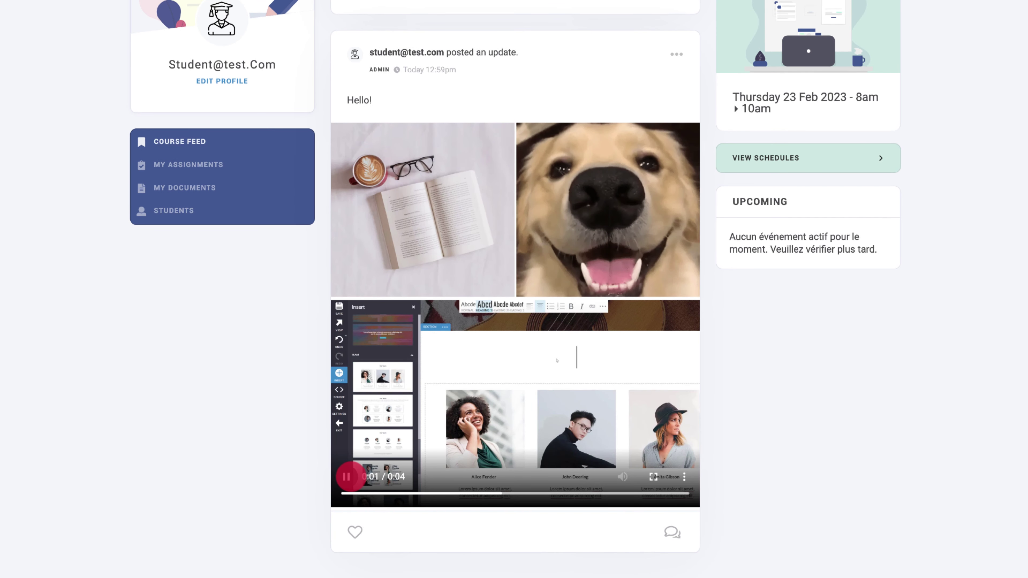
click(355, 533)
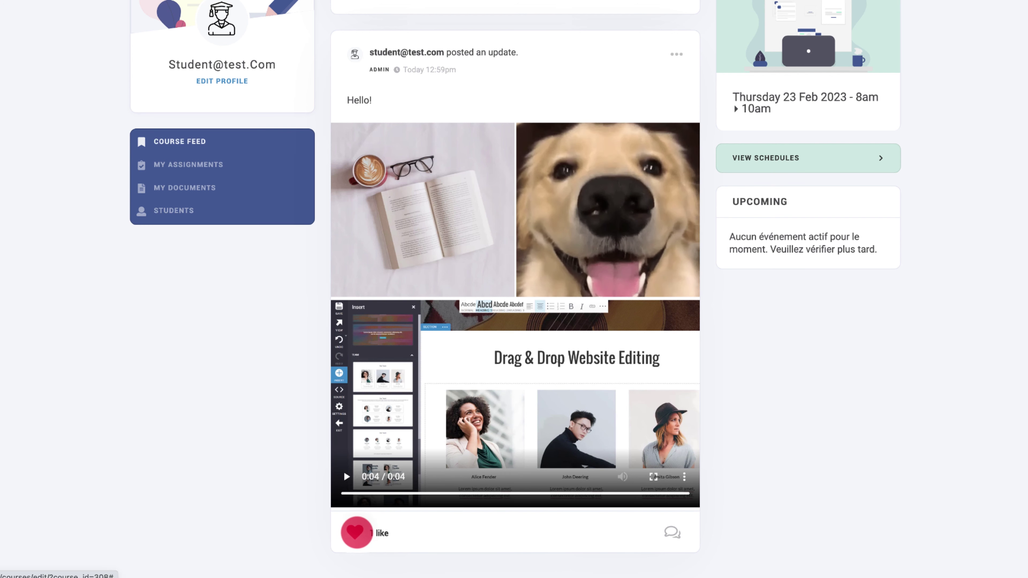
Post the comment "Hi there!" on the "Hello!" post and like that comment.
click(672, 533)
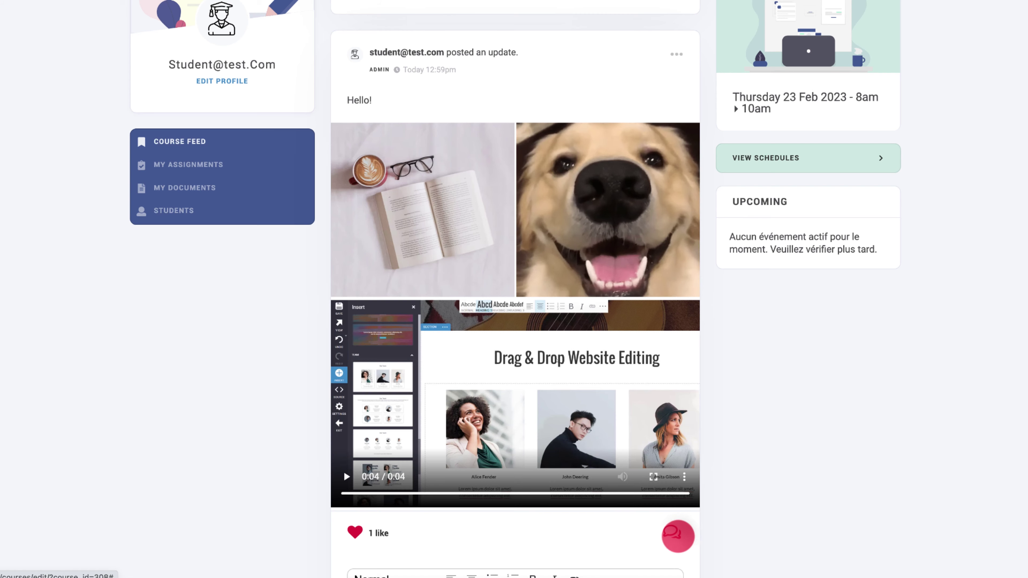
scroll(677, 535, down, 5)
click(600, 438)
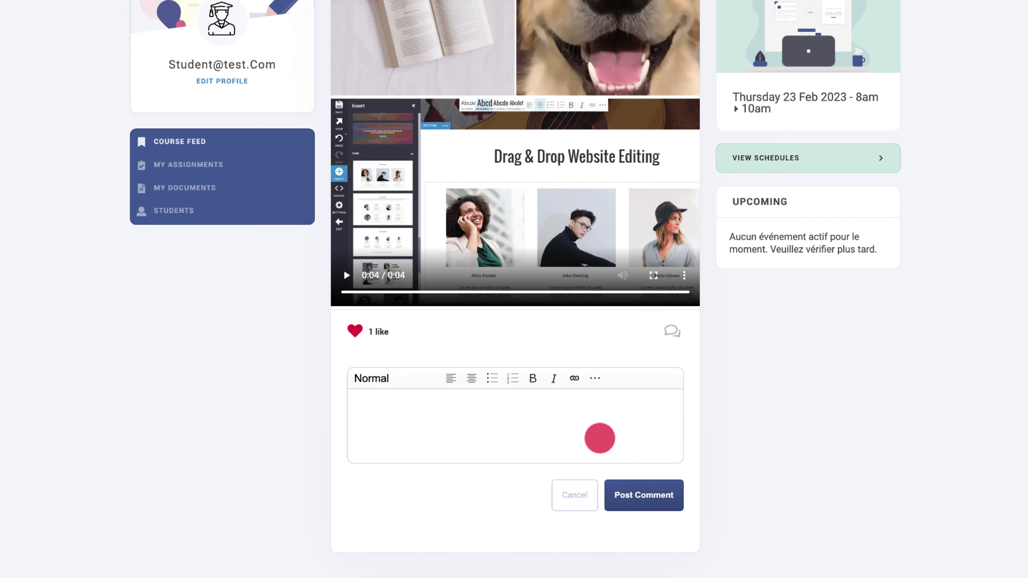
text(Hi there!)
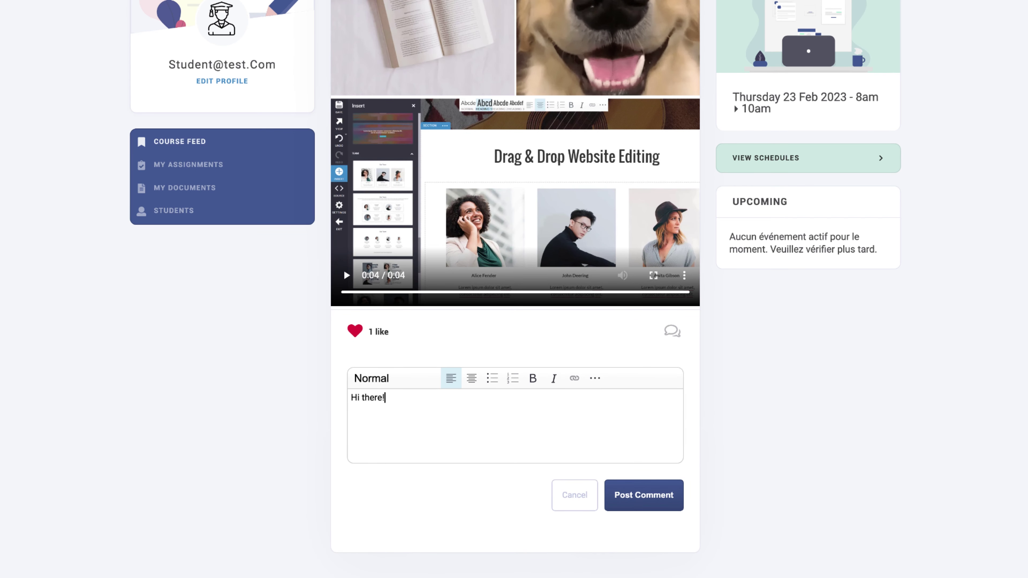
click(646, 494)
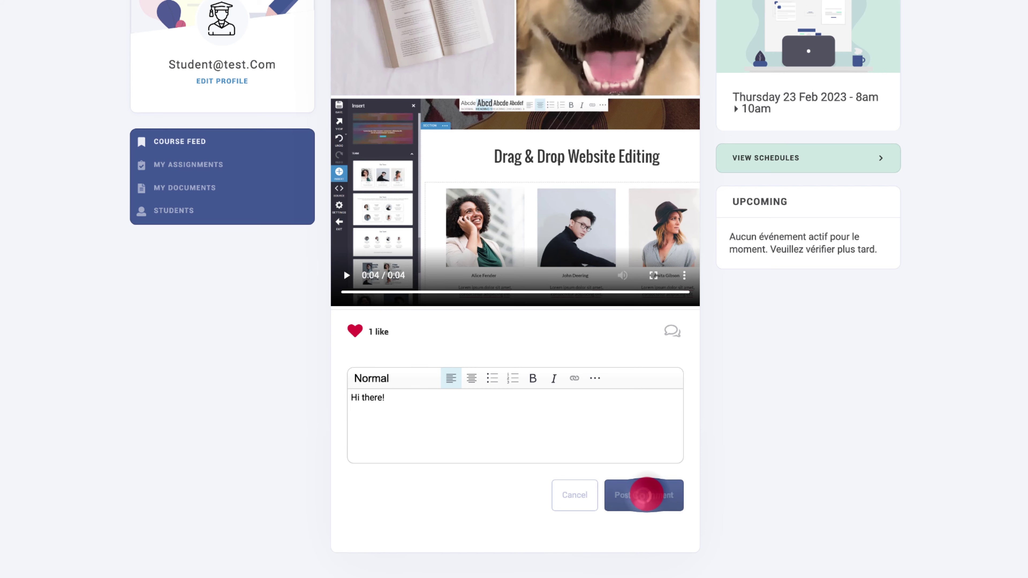
scroll(646, 494, down, 1)
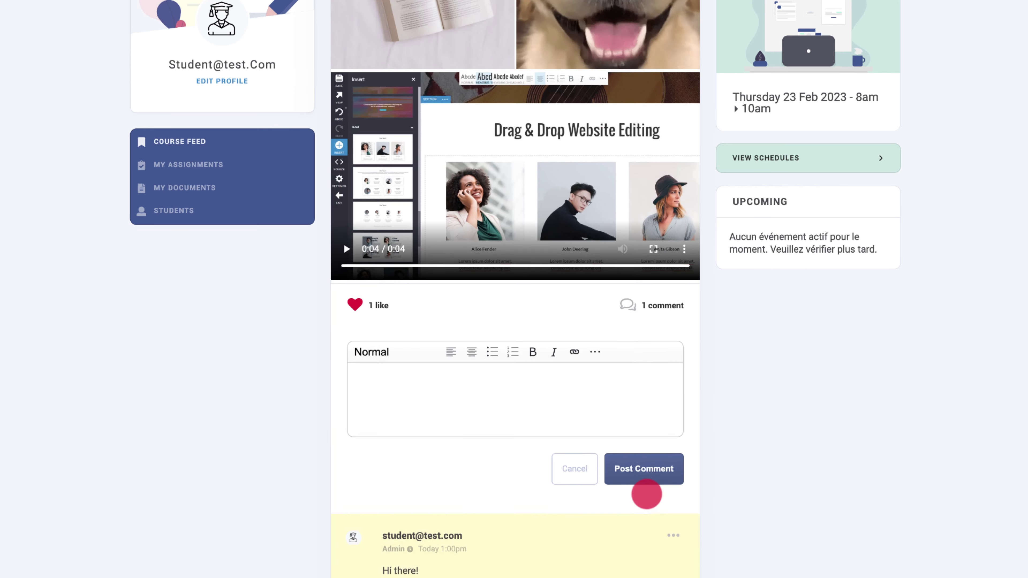
scroll(646, 495, down, 3)
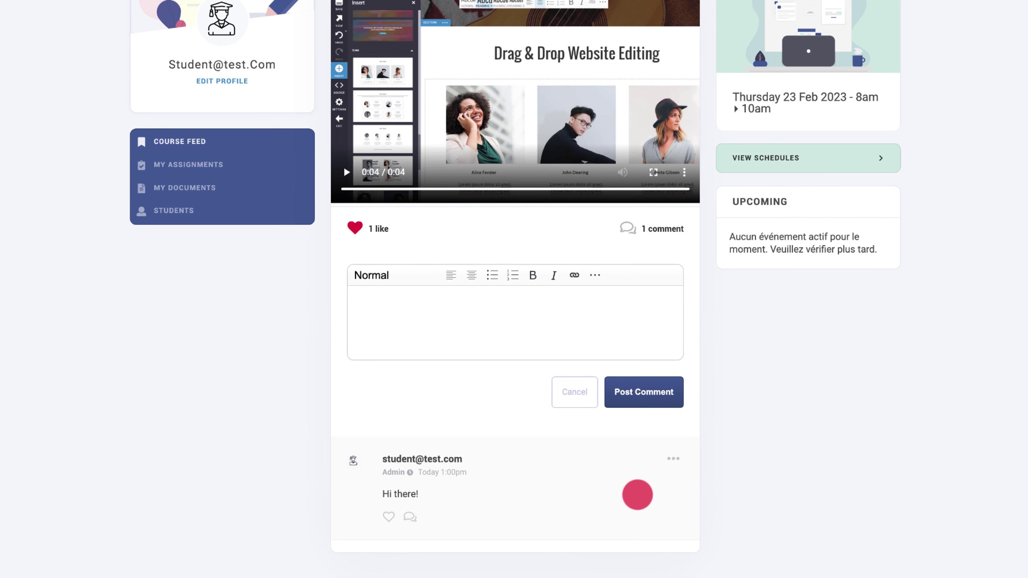
click(390, 516)
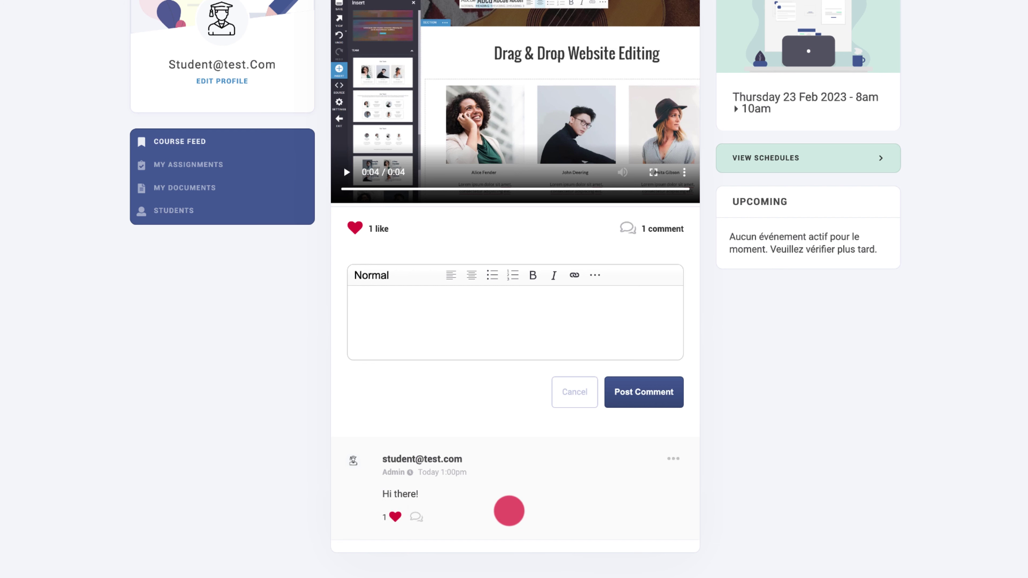
scroll(512, 510, up, 15)
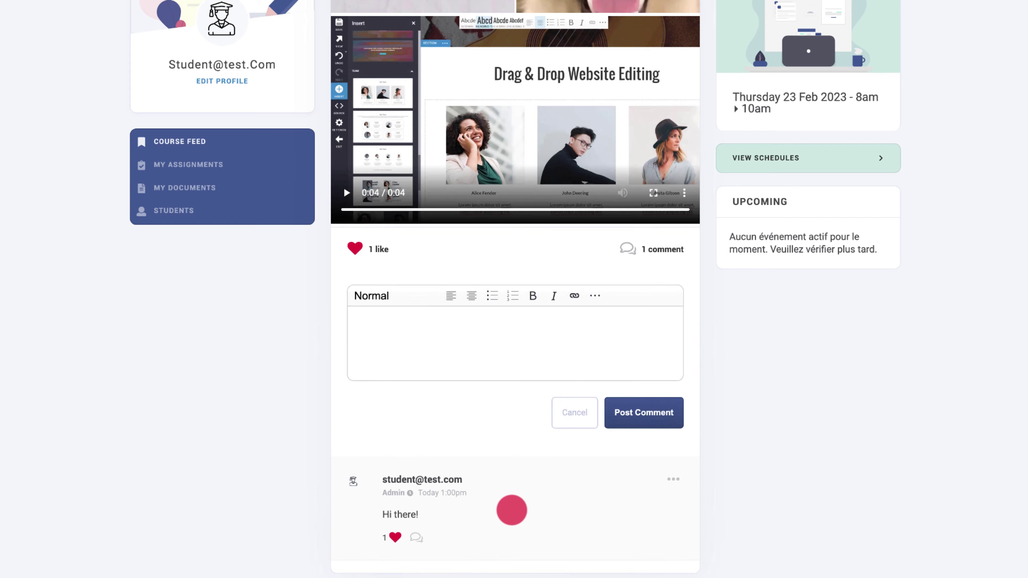
scroll(511, 563, up, 2)
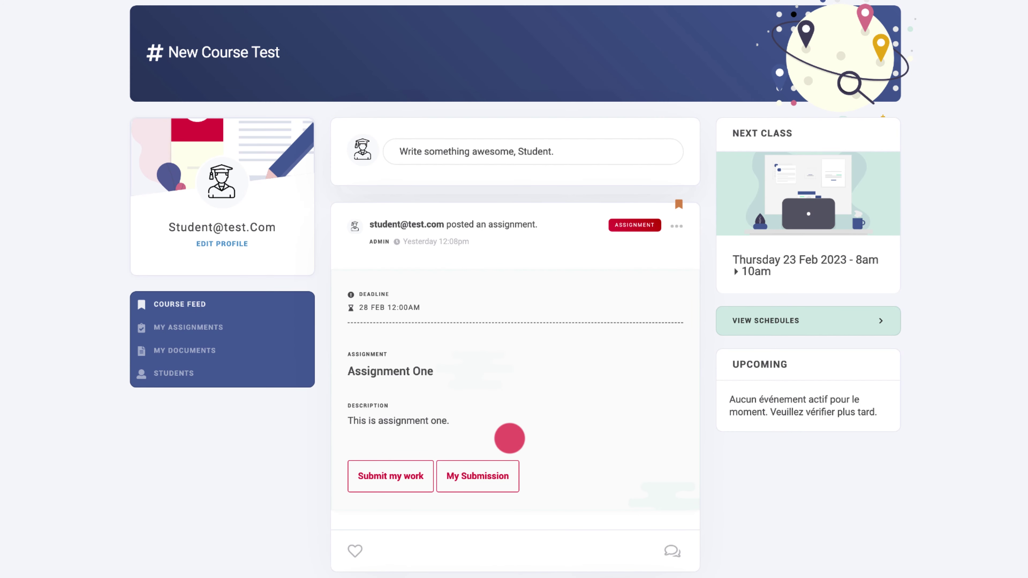
click(505, 153)
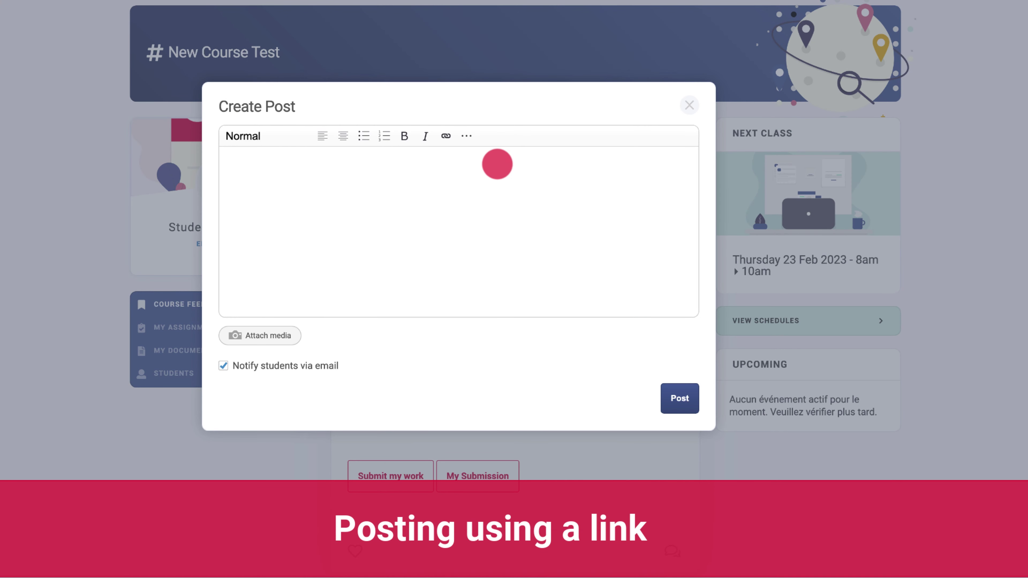
click(478, 188)
text(https://www.youtube.com/watch?v=IlZ7FumuMHY&t=1s)
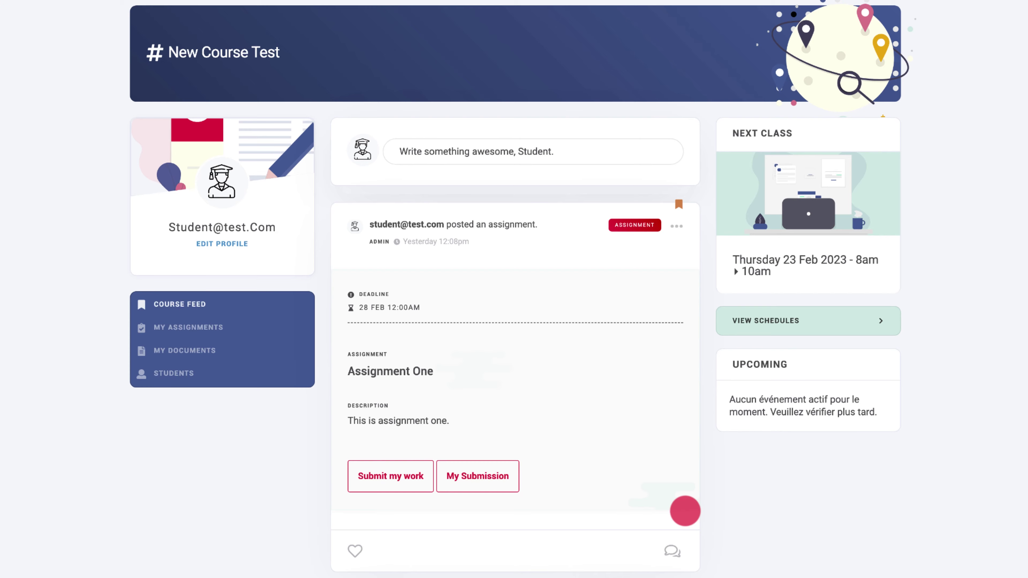
Play the embedded YouTube video in the new link post for a few seconds and pause it.
scroll(685, 512, down, 15)
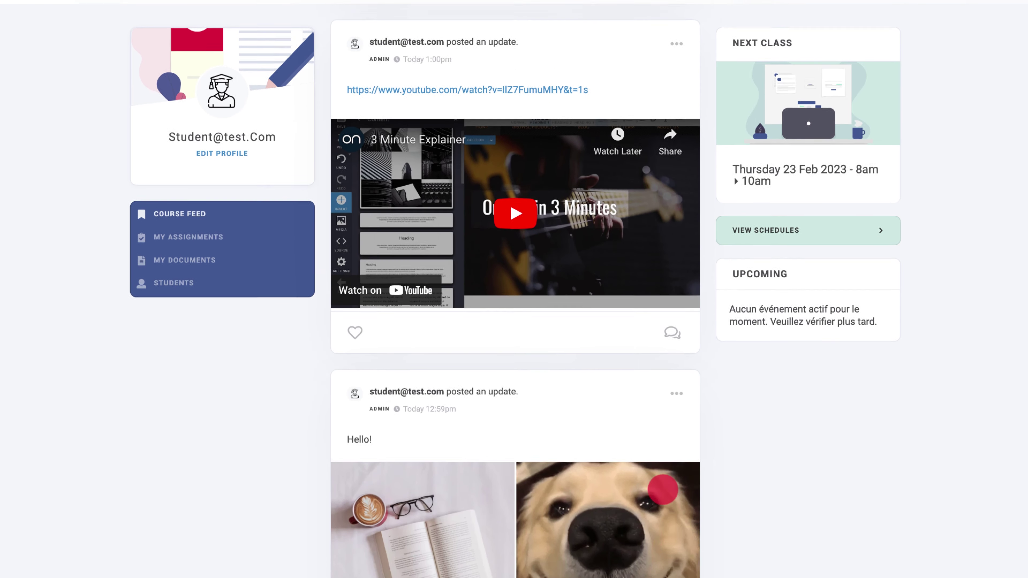
scroll(663, 490, up, 1)
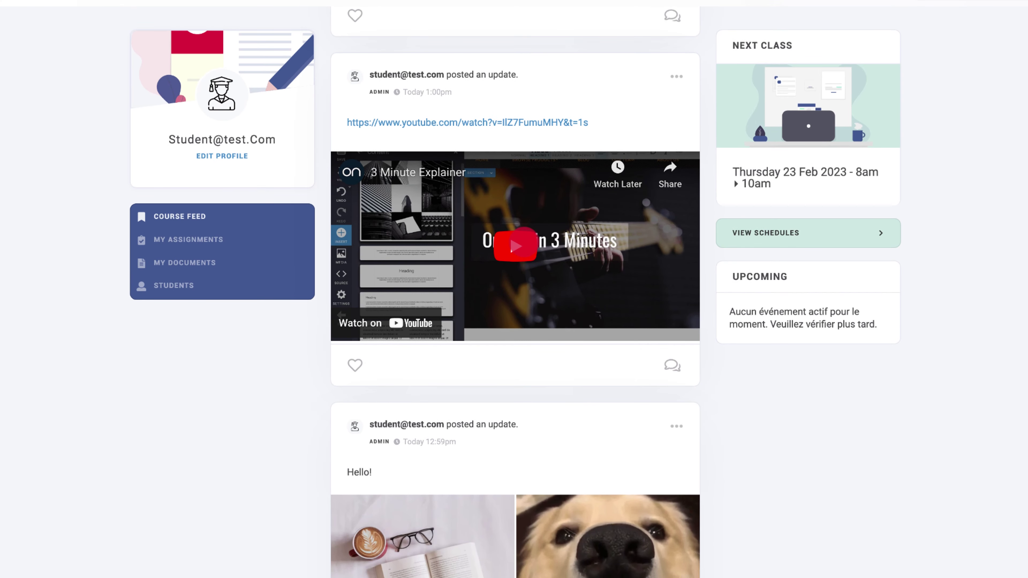
click(523, 243)
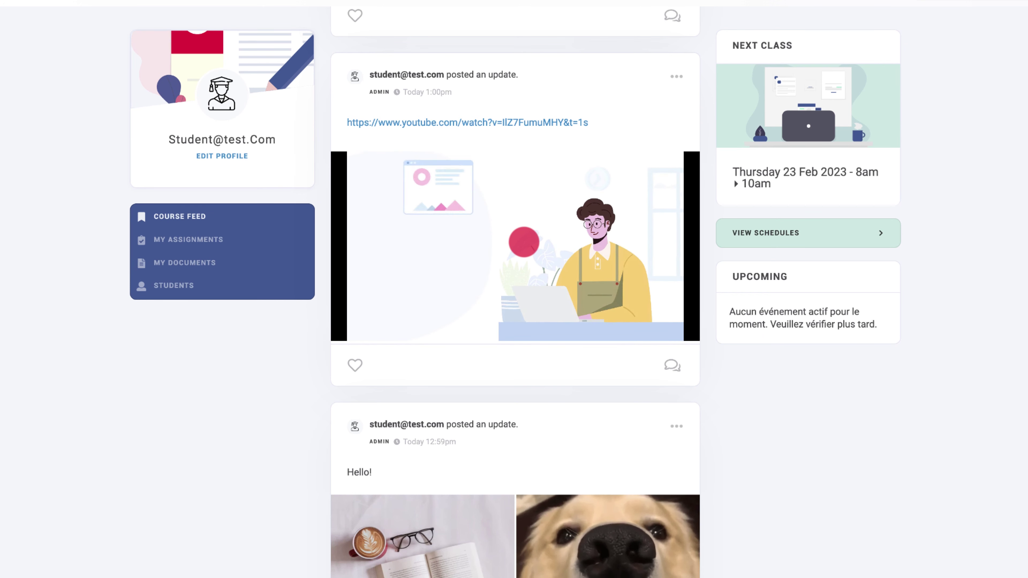
click(524, 241)
Submit work for Assignment One with Doc 1.pdf uploaded and the content "This is my assignment.".
scroll(524, 242, down, 2)
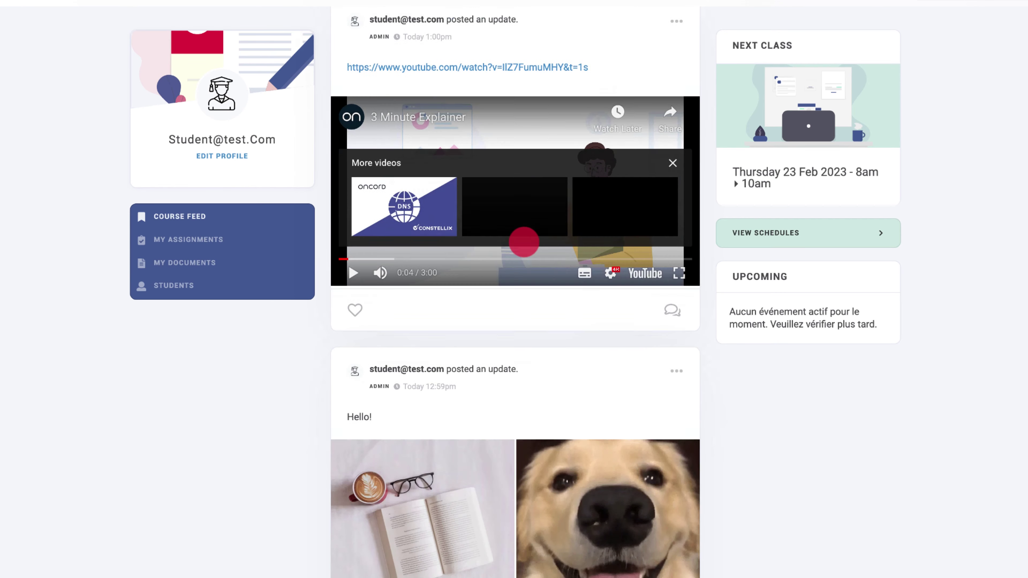
scroll(524, 241, up, 10)
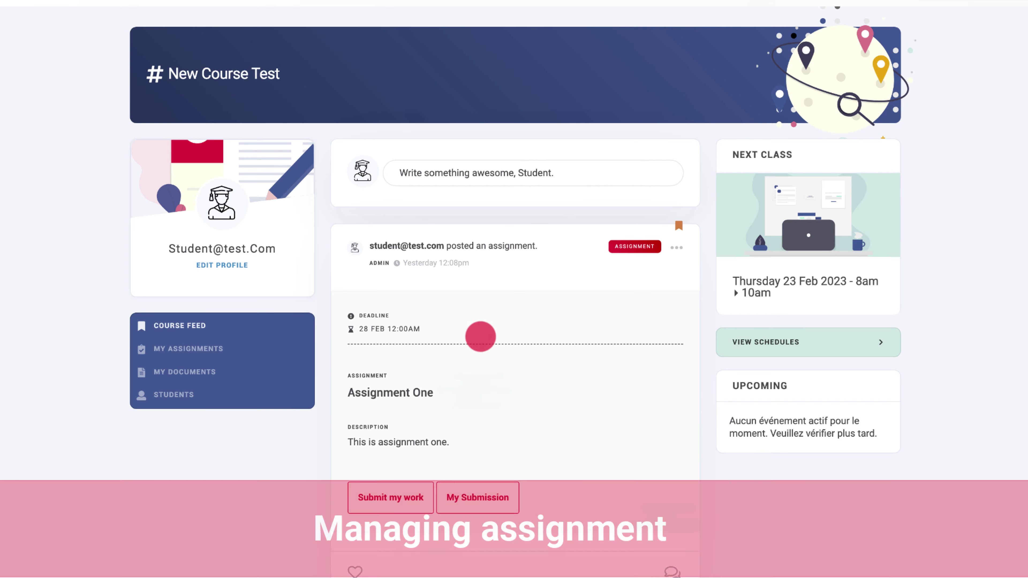
click(408, 495)
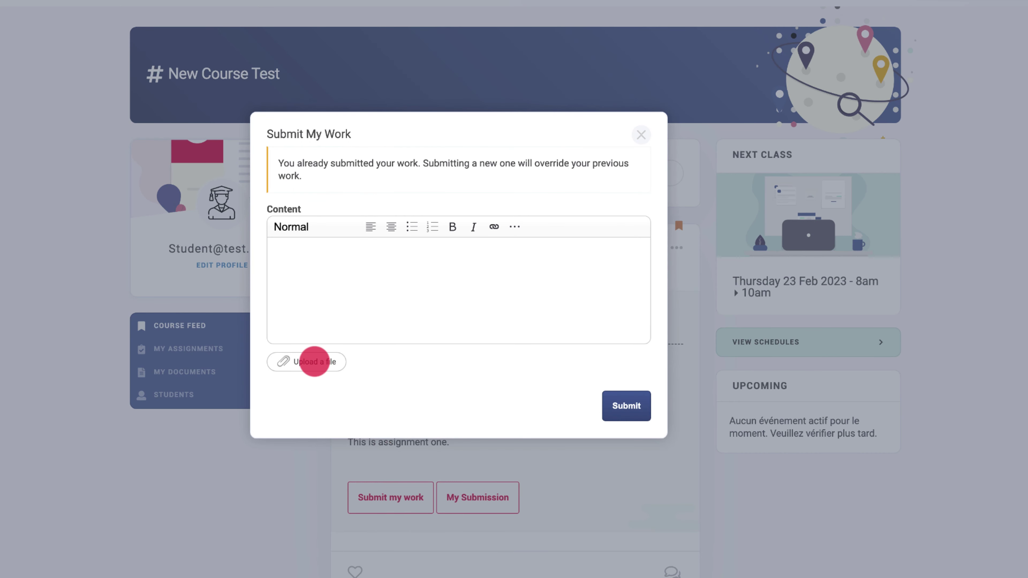
click(315, 361)
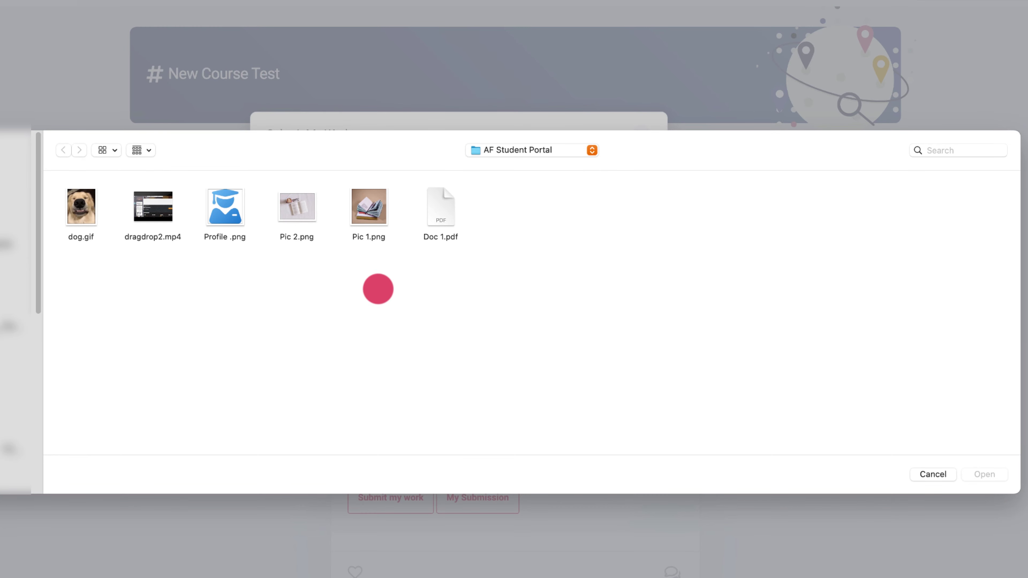
double_click(439, 210)
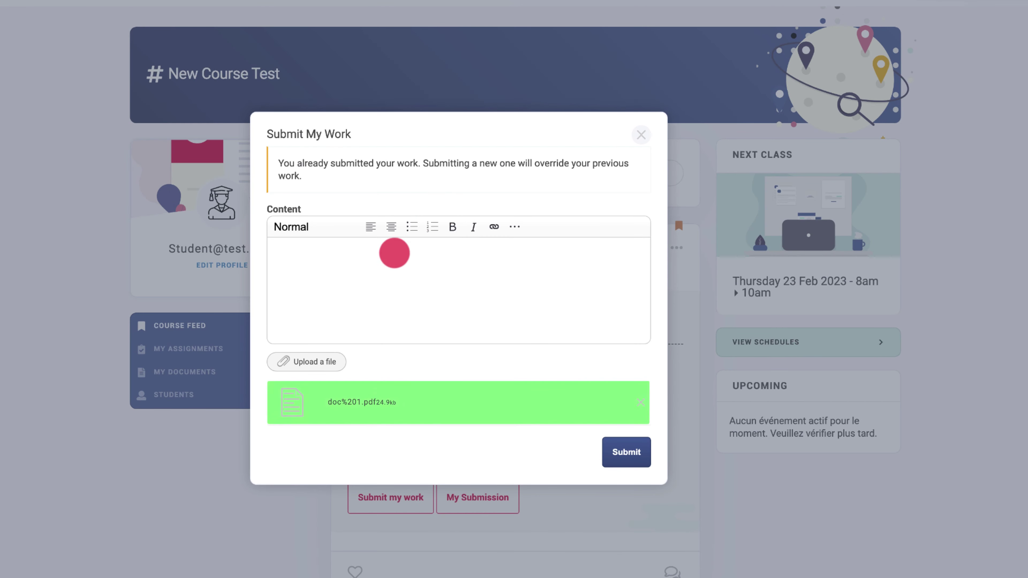
click(389, 252)
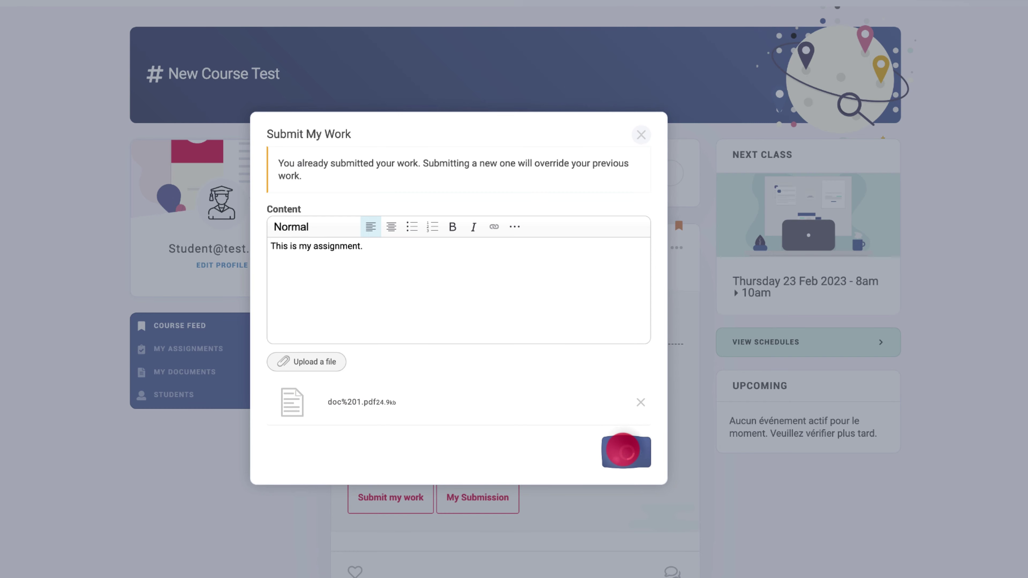
click(623, 450)
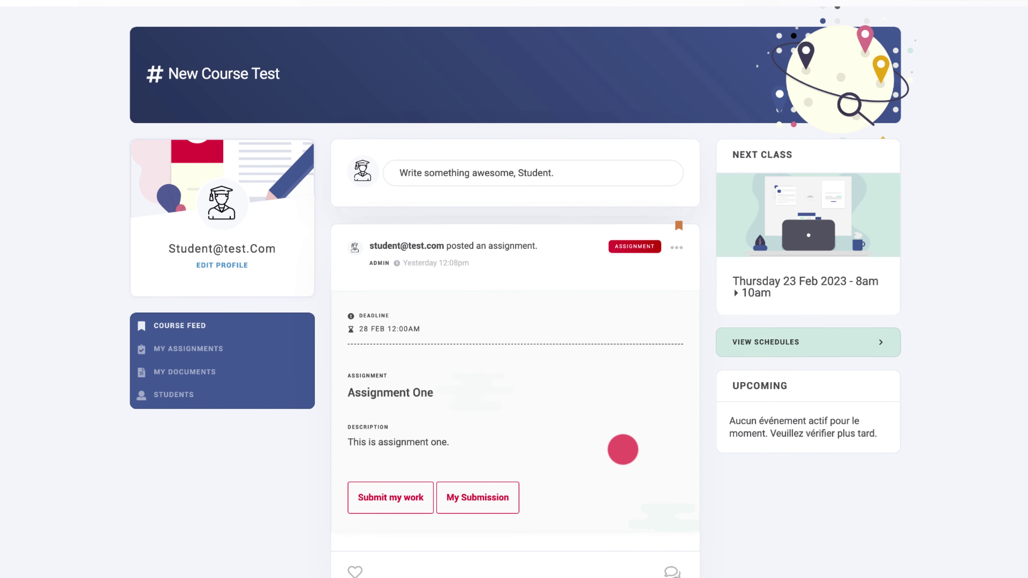
Review the submission for Assignment One, close it, and open the course's My Assignments page.
click(485, 497)
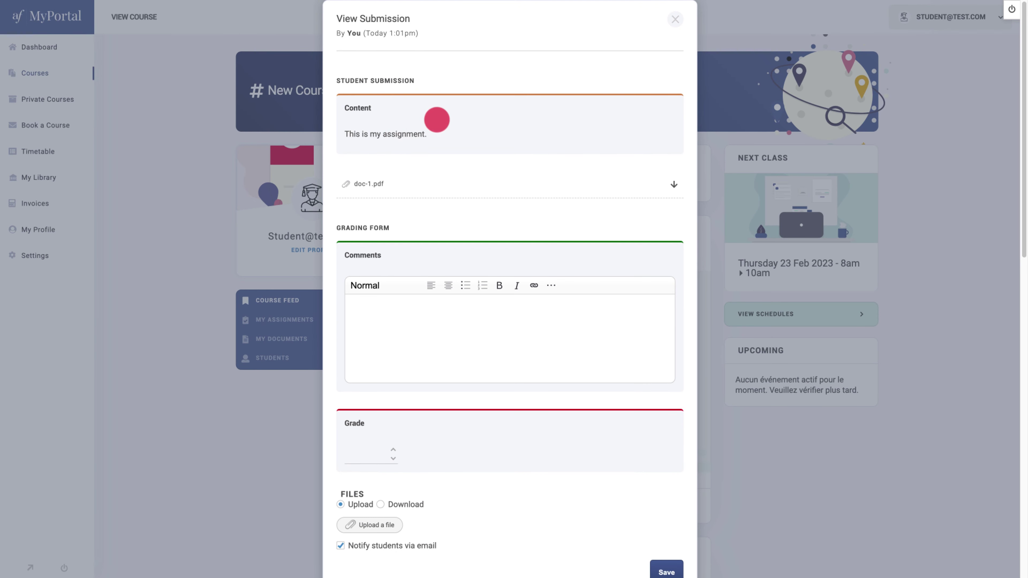
click(673, 21)
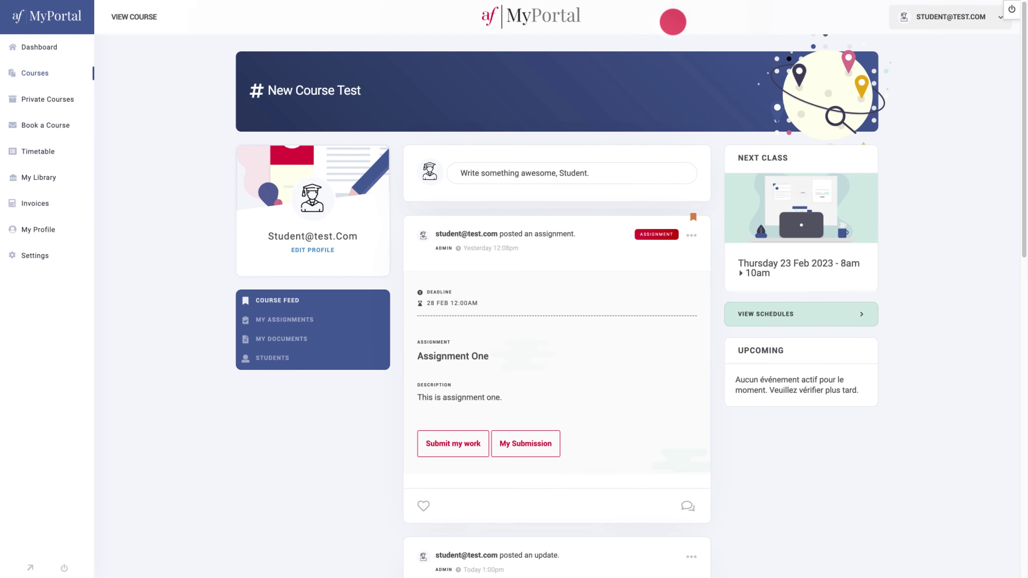
click(295, 319)
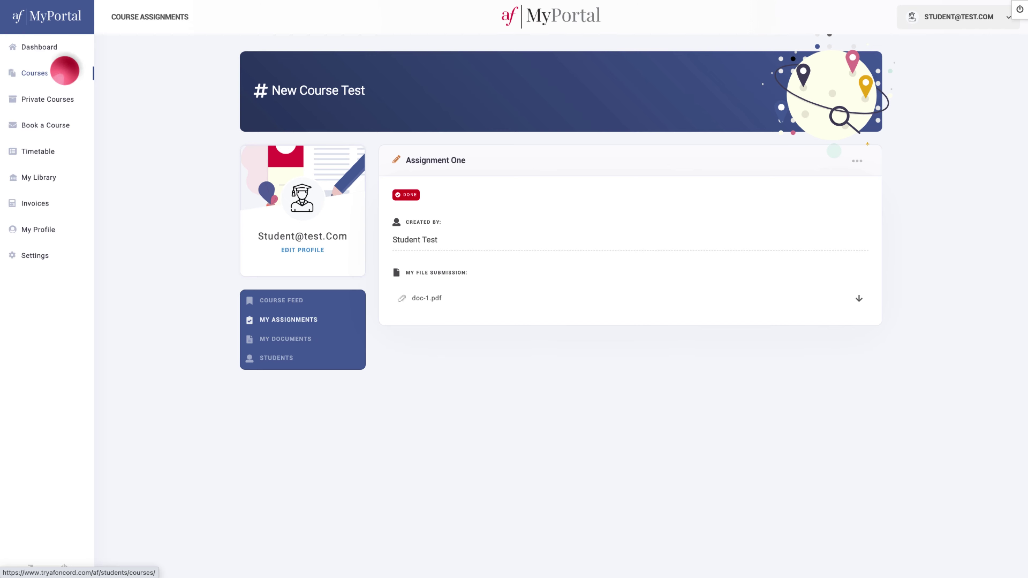
Open the course list, check the print certificate option for the A.1 Beginner course, and close its dialog.
click(65, 71)
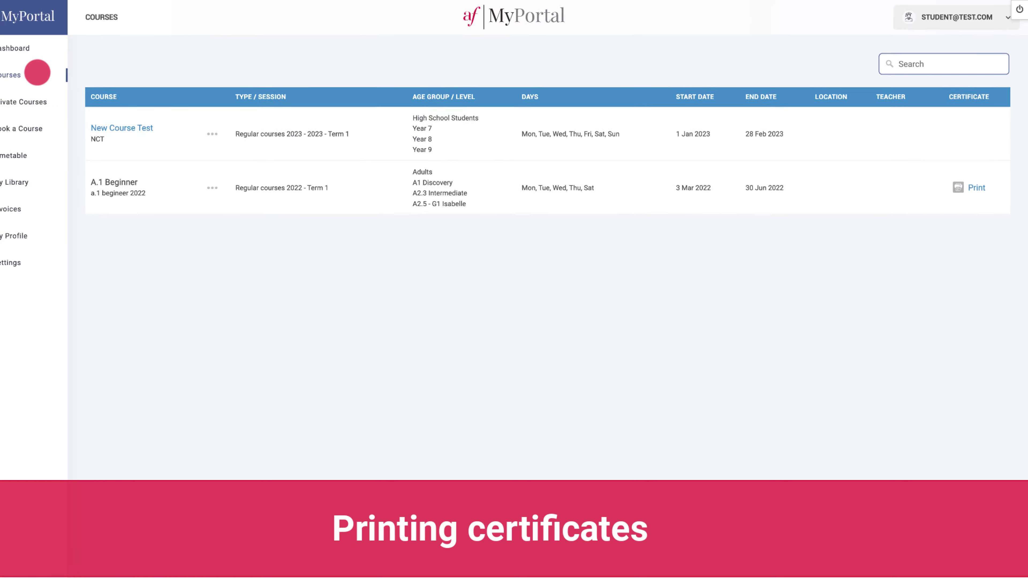
click(961, 220)
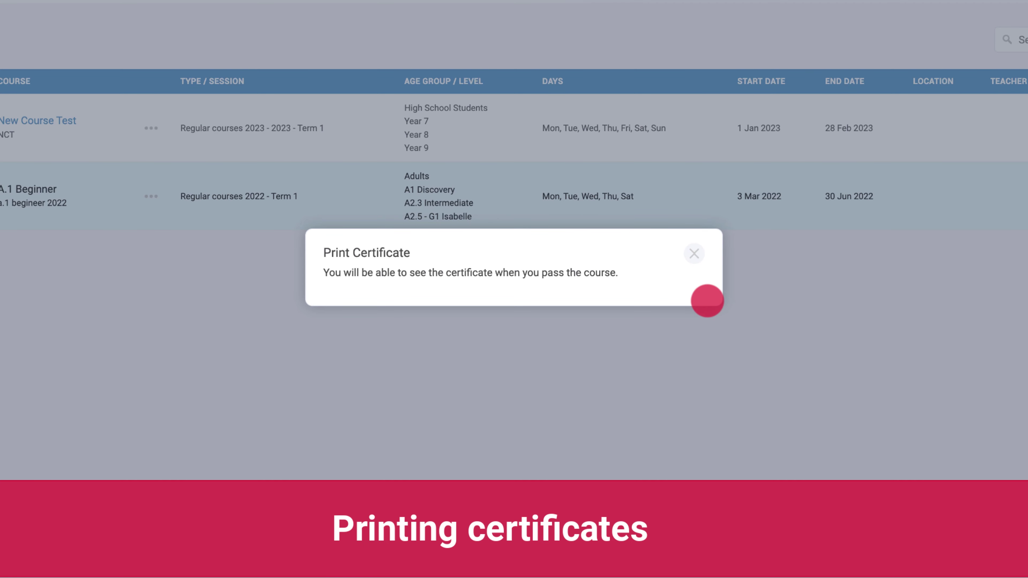
click(694, 254)
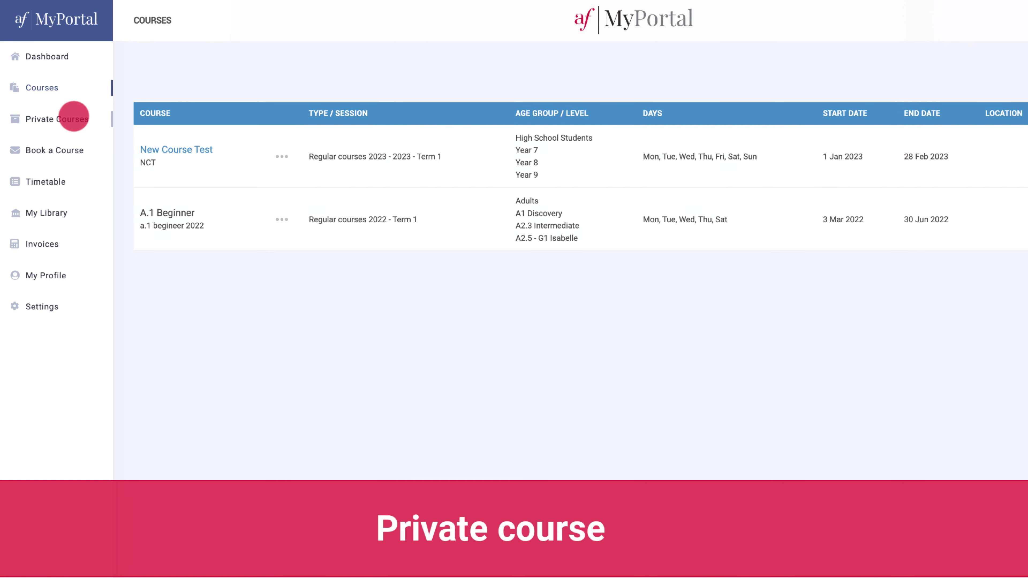
View the Private Courses page and the course package order page for purchasing hours.
click(74, 117)
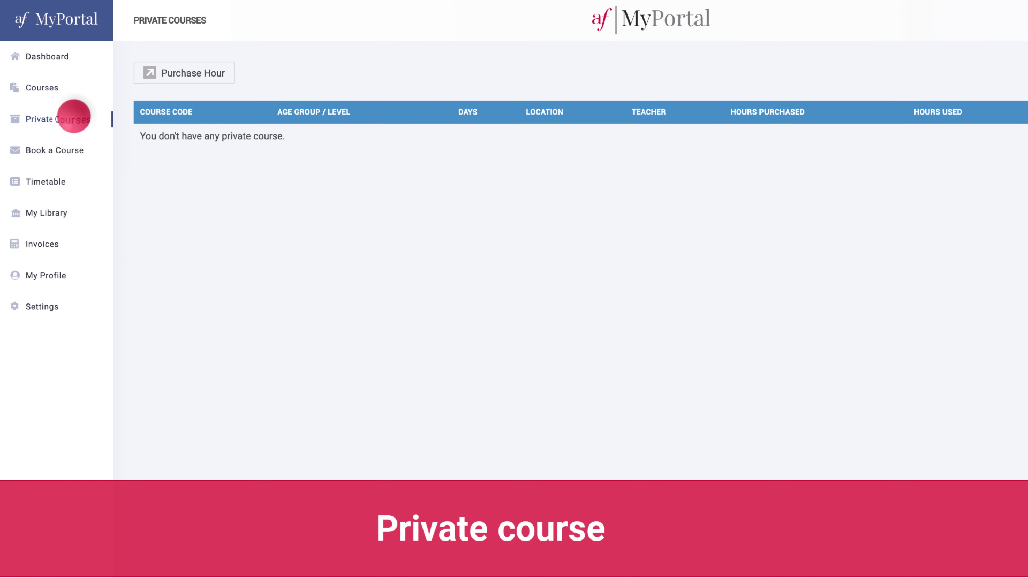
click(178, 73)
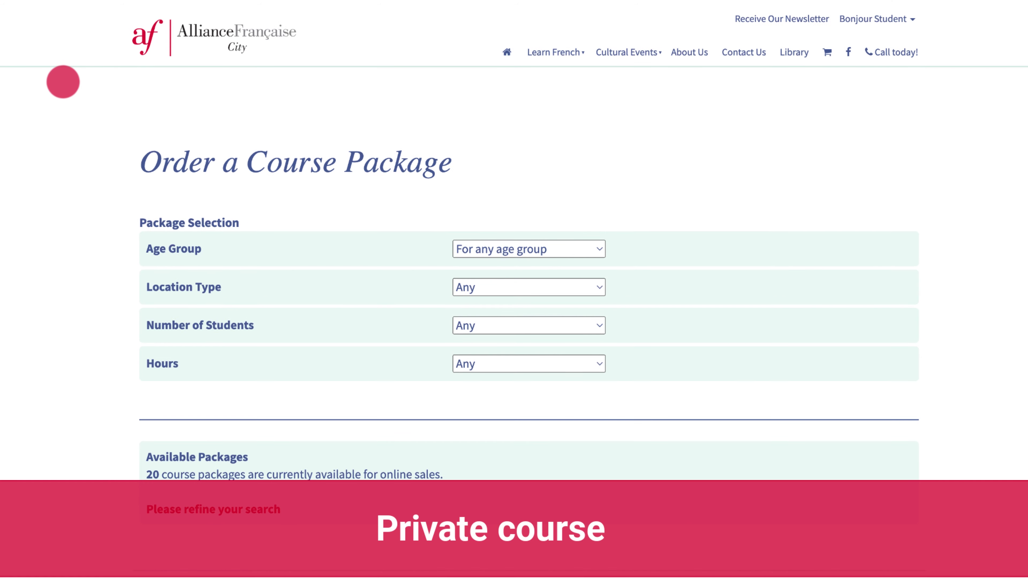
scroll(63, 82, down, 1)
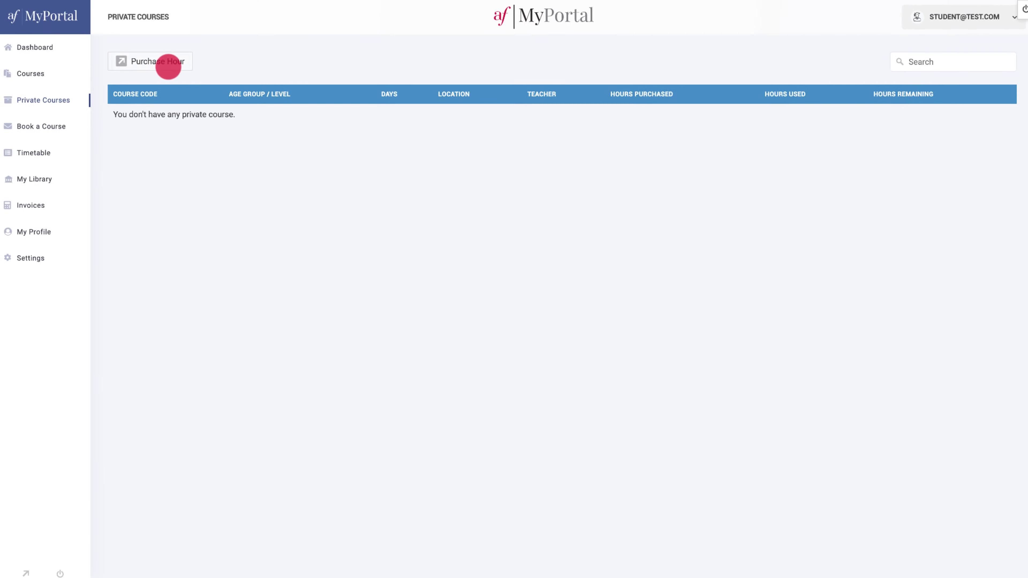
Look through the Book a Course, Timetable and Invoices pages.
click(66, 125)
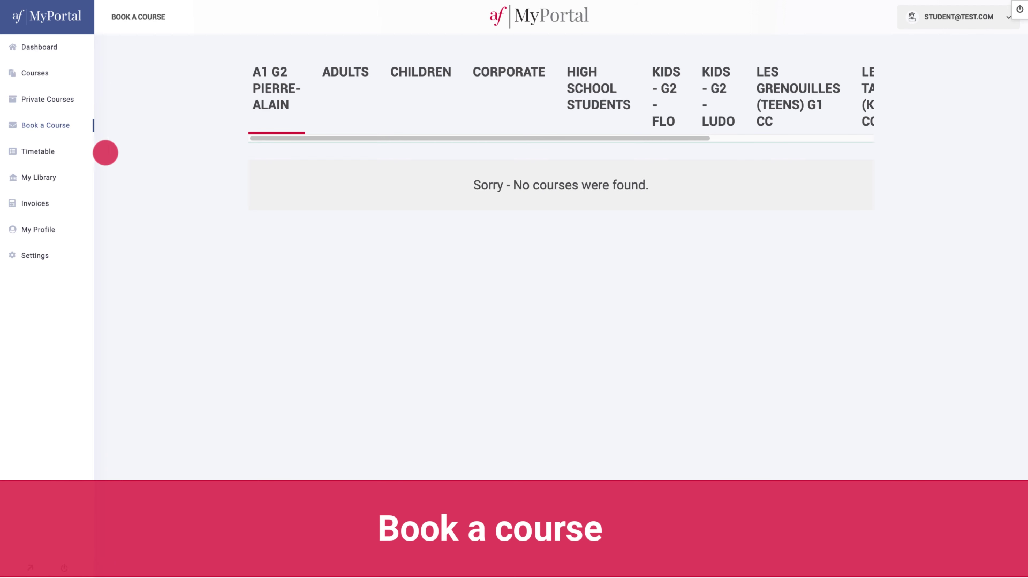
click(72, 151)
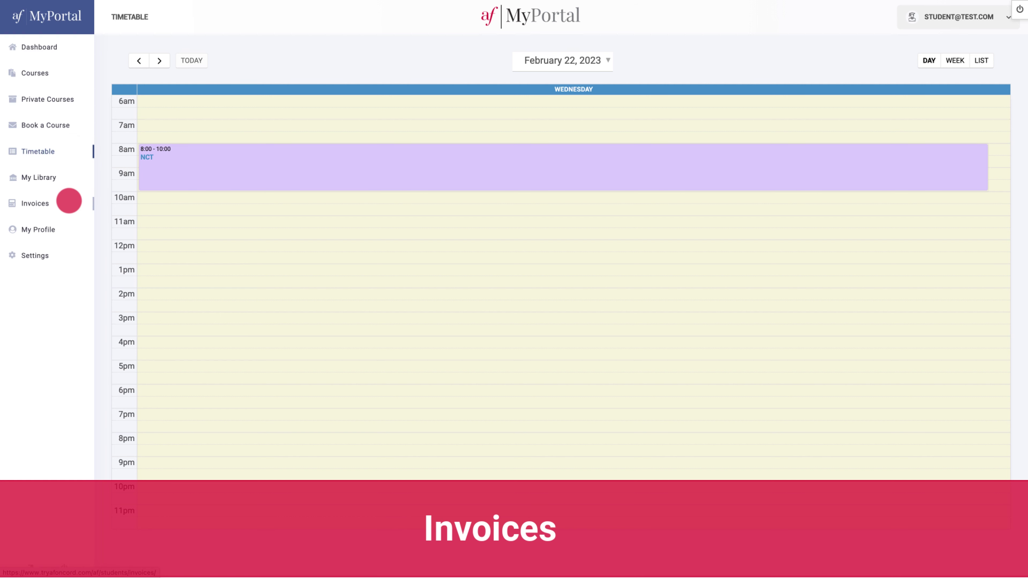
click(69, 200)
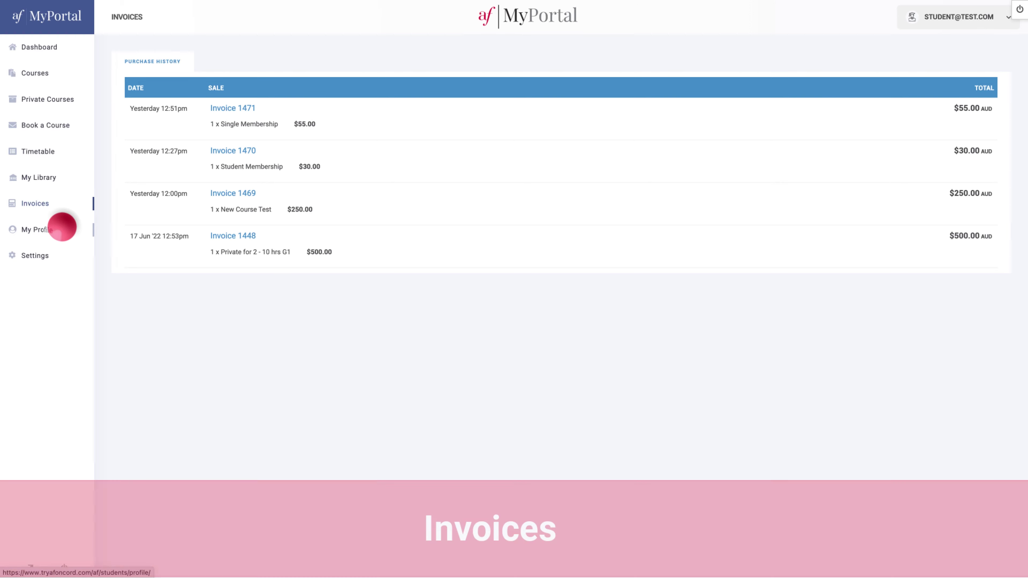
In My Profile, upload Profile .png as the display picture and set the display name to "The Best Student".
click(62, 228)
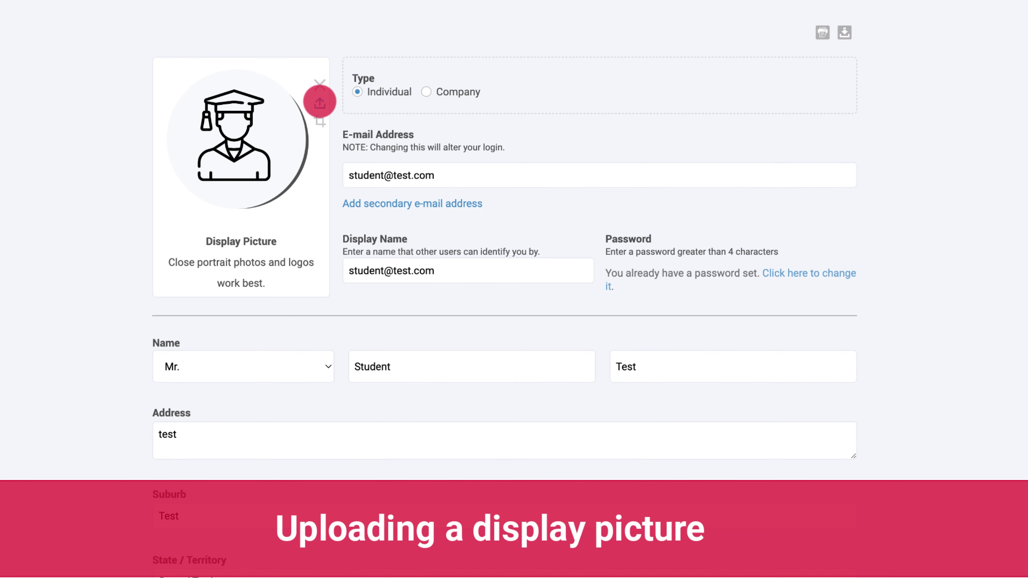
click(320, 102)
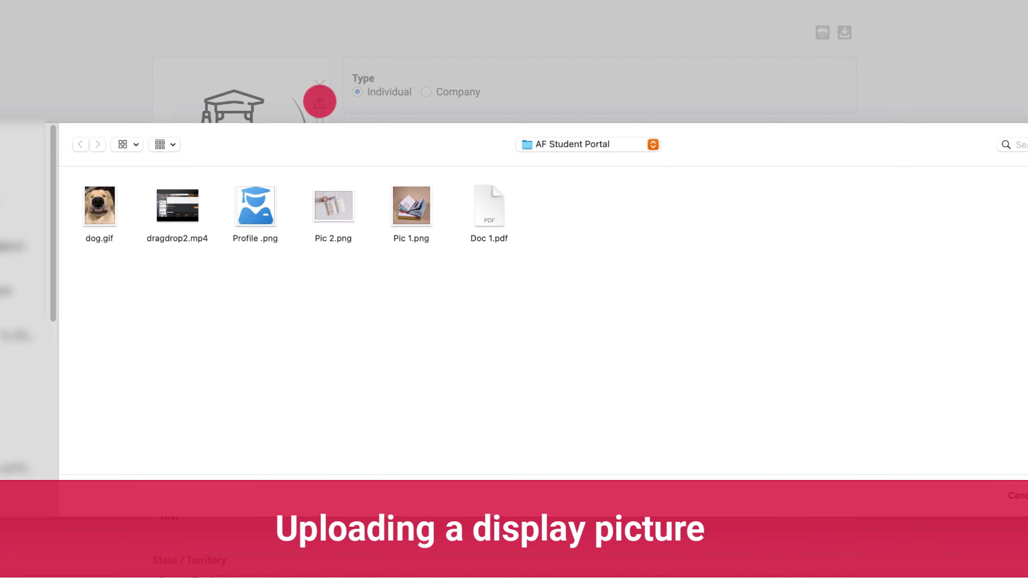
click(259, 199)
double_click(261, 198)
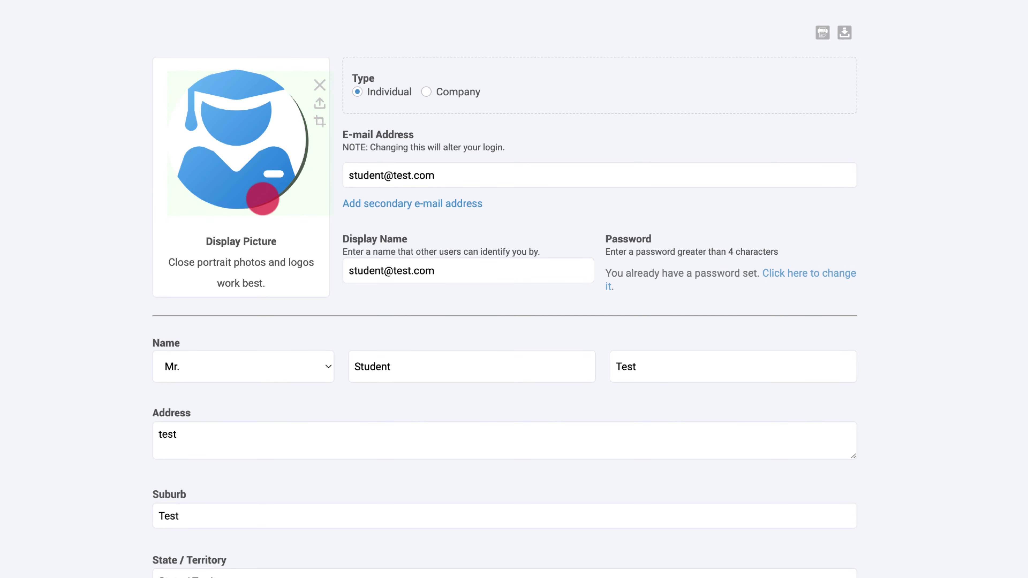
triple_click(425, 267)
text(The Best Student)
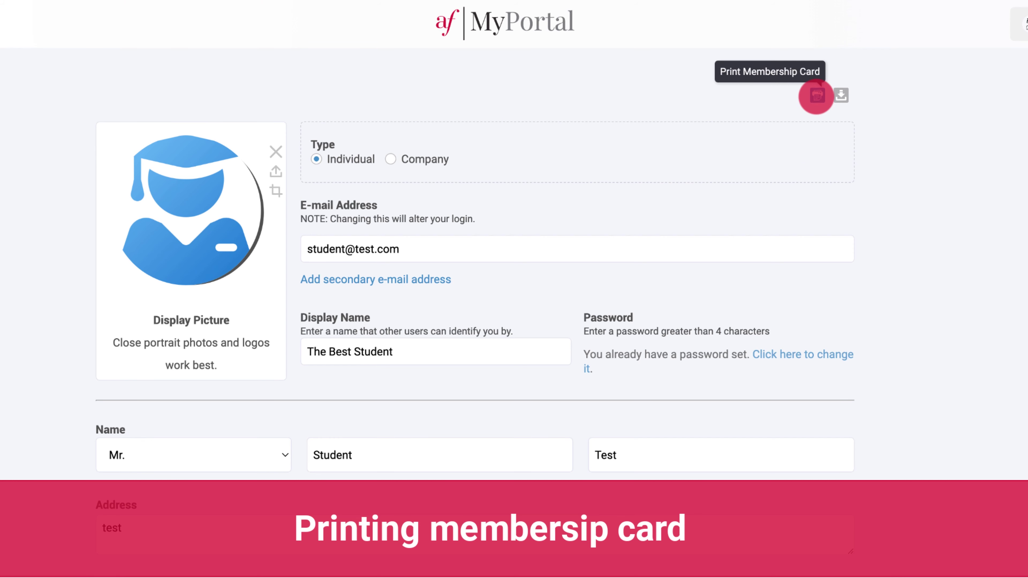
Preview the membership card for printing, cancel the print, and save the profile changes.
click(816, 95)
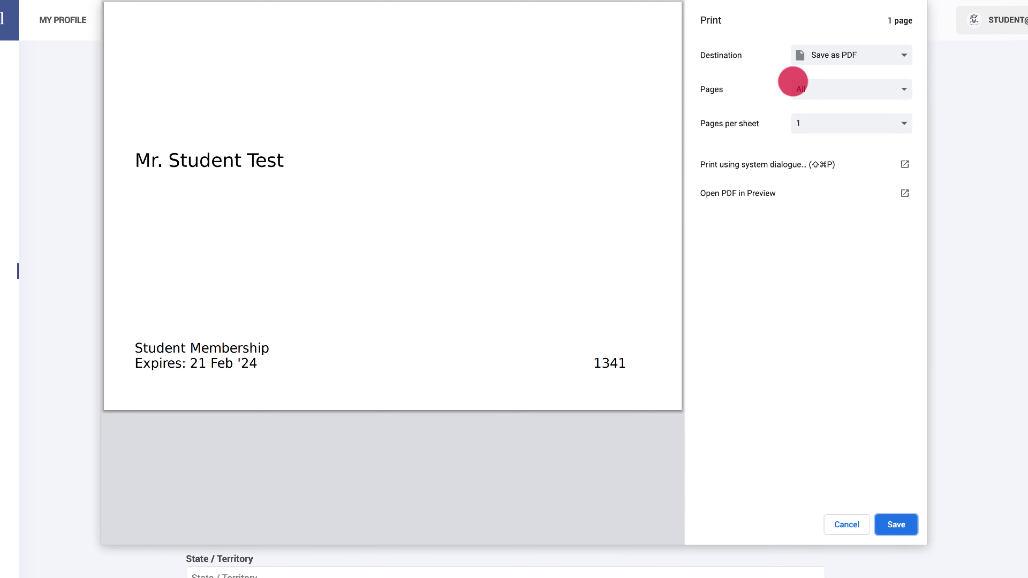
click(839, 521)
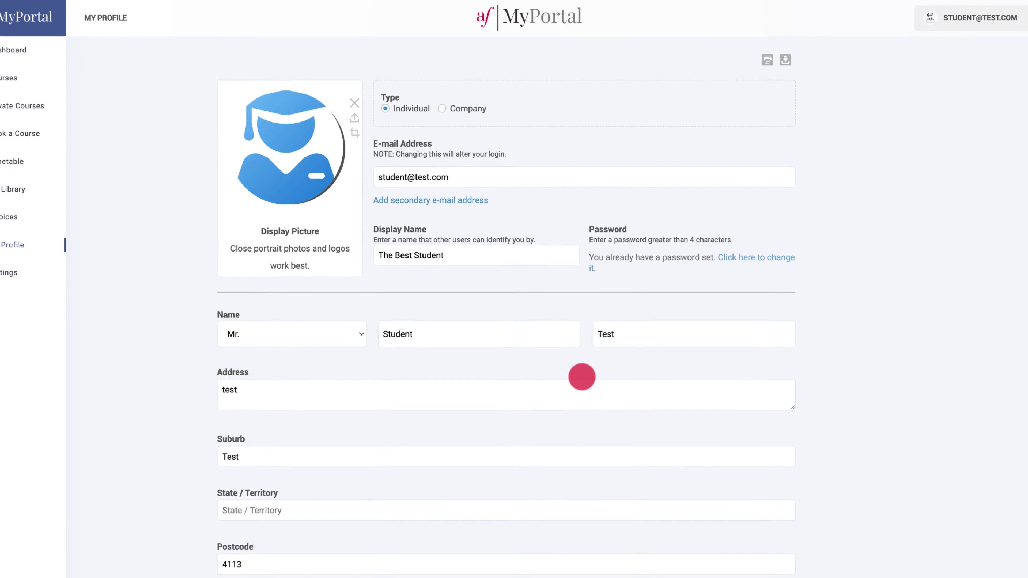
scroll(589, 417, down, 5)
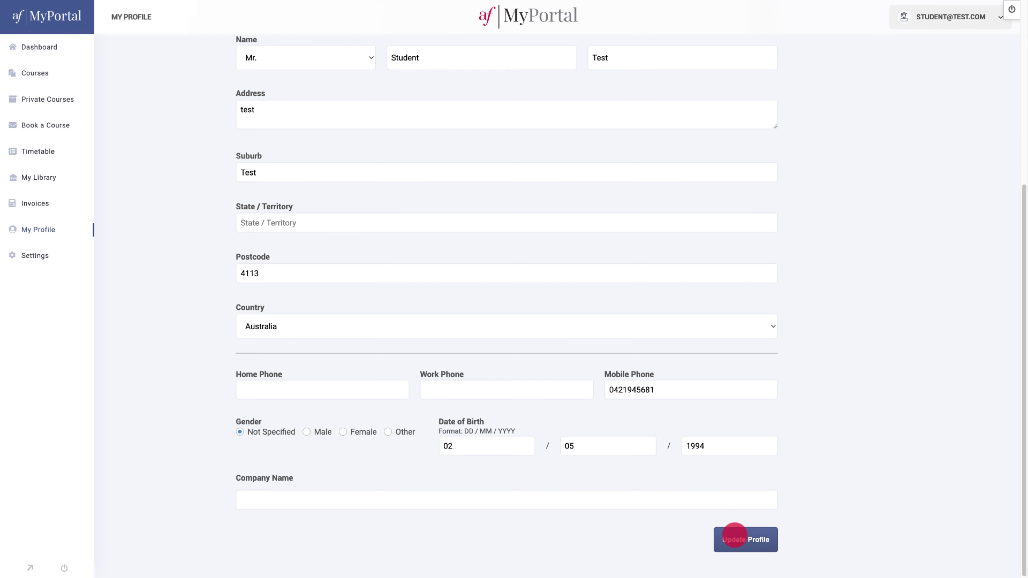
click(746, 543)
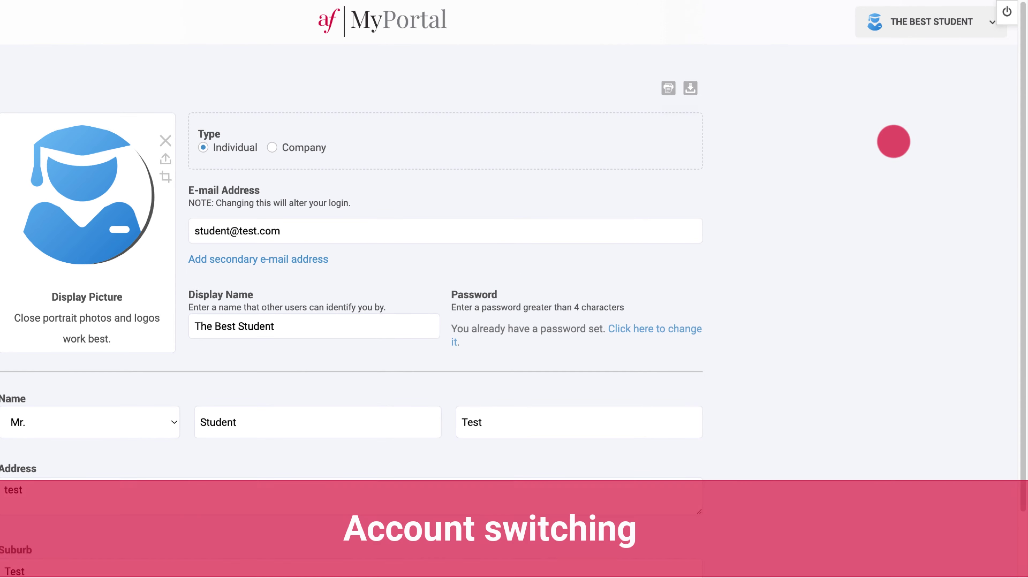
Switch from the student account to the linked mother's account and confirm the login.
click(952, 17)
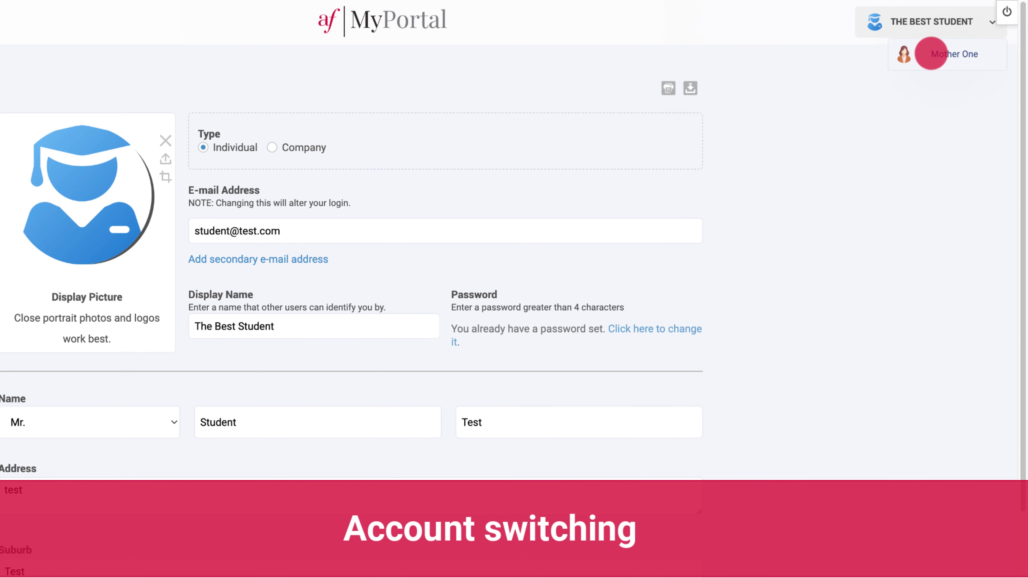
click(931, 54)
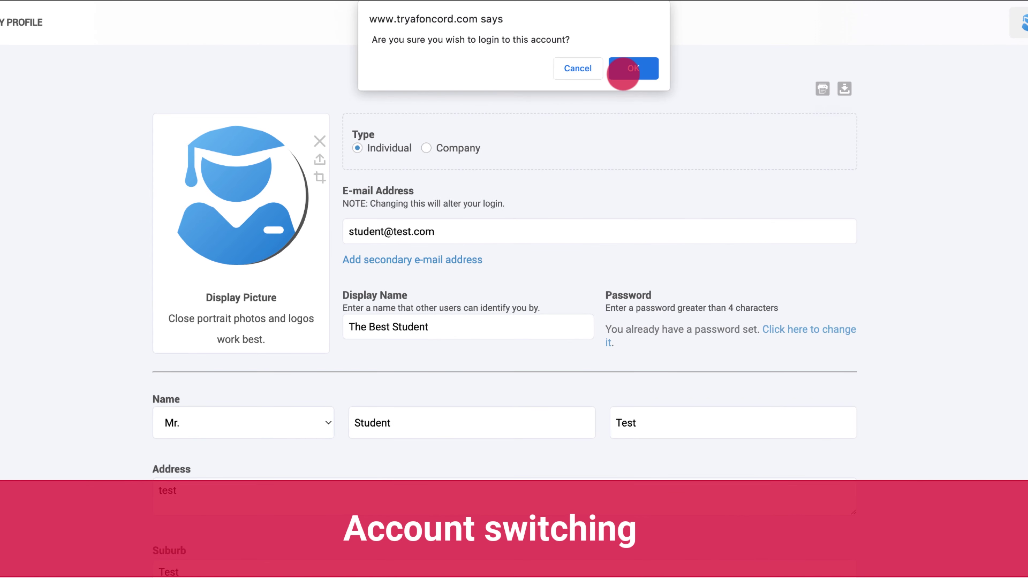
click(625, 69)
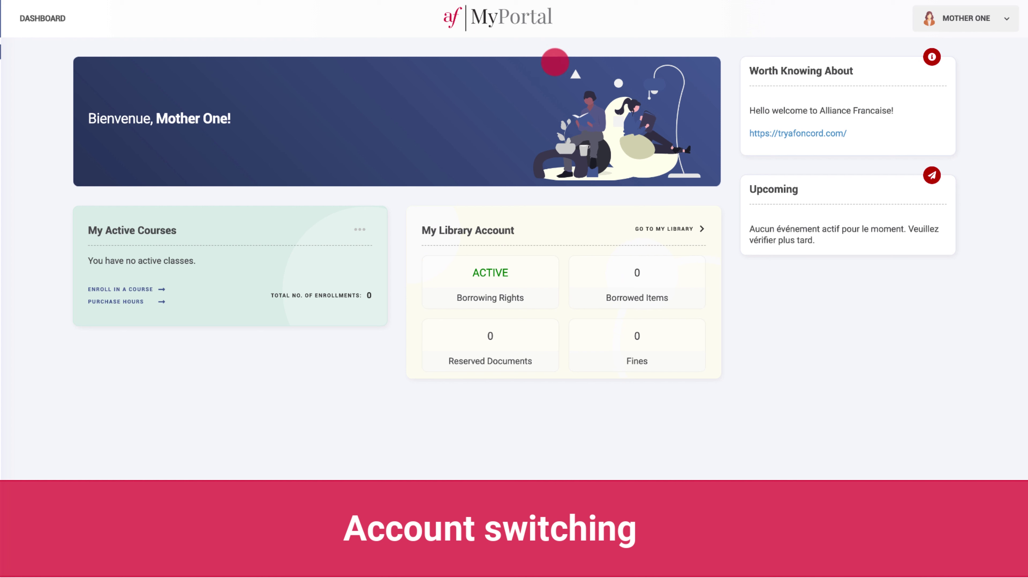
Switch back from the mother's account to the linked student account and confirm the login.
click(942, 27)
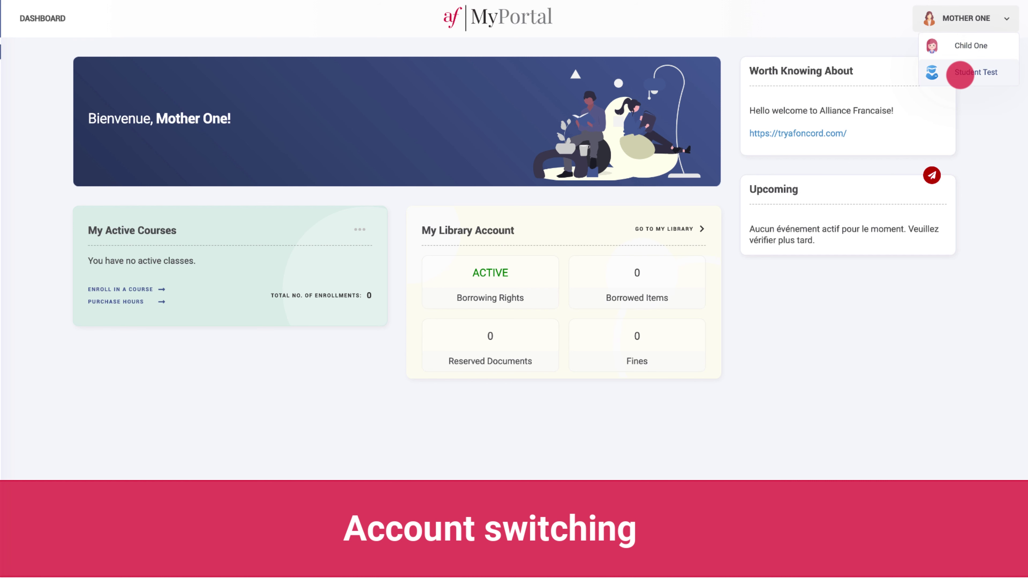
click(960, 74)
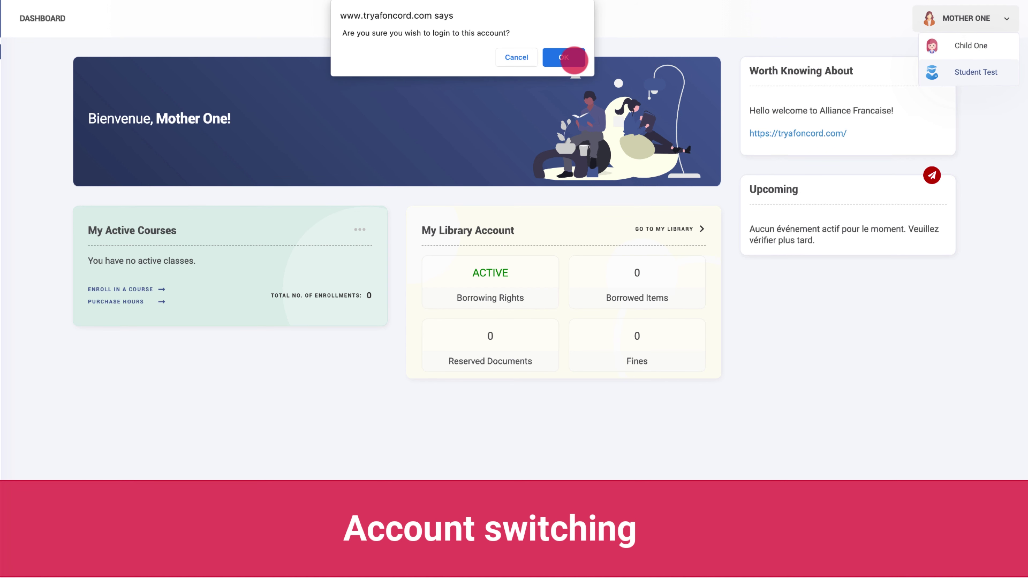
click(572, 58)
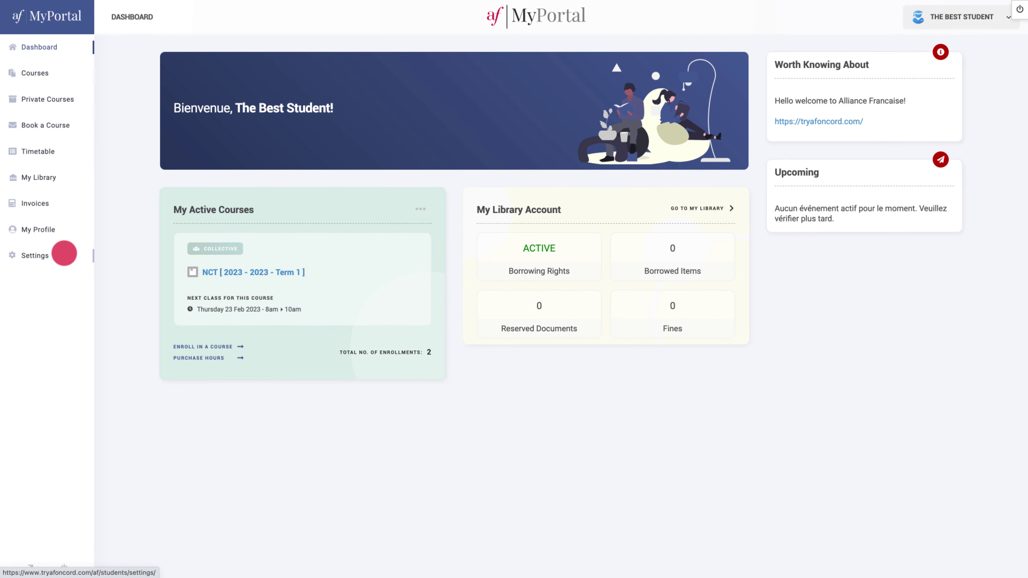
Apply the Playful theme in the portal settings and save it.
click(64, 253)
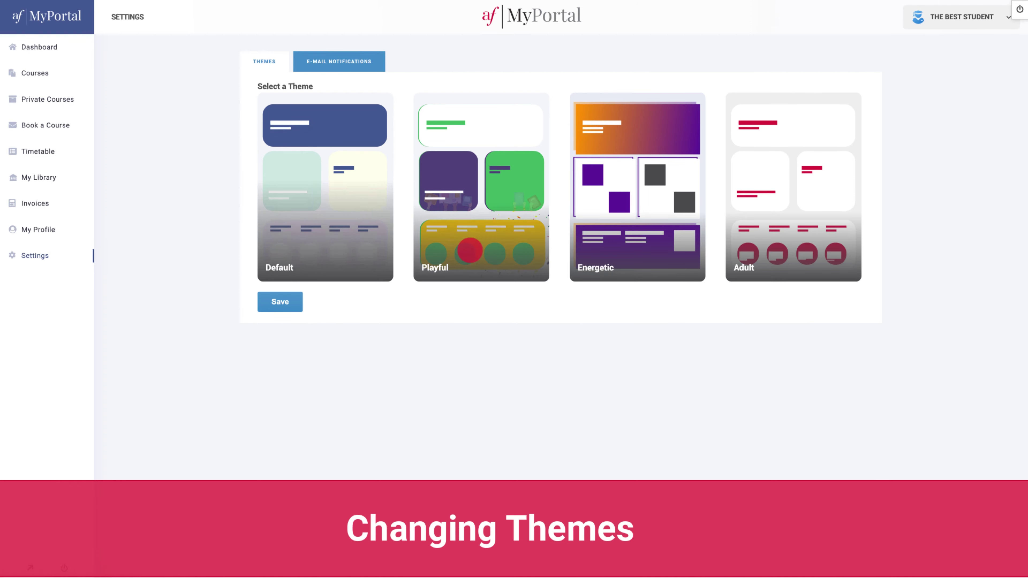
click(484, 250)
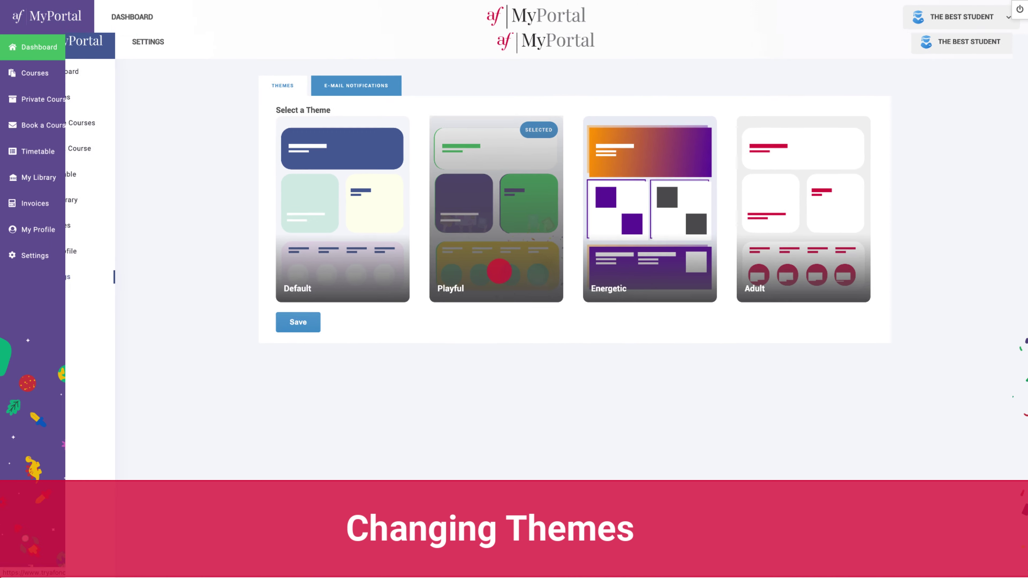
click(280, 301)
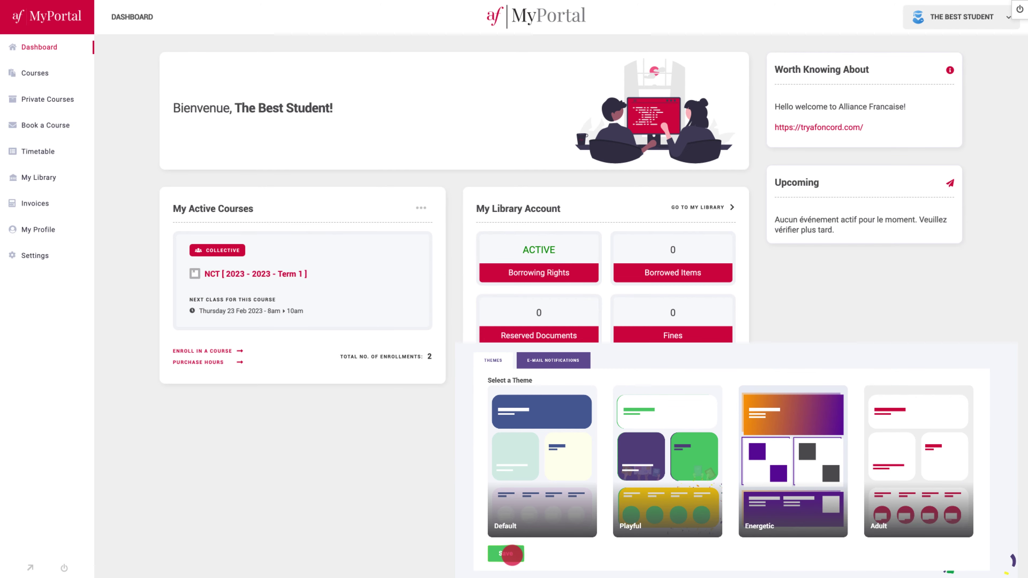
Open the e-mail notification options in the portal settings to review them.
click(92, 264)
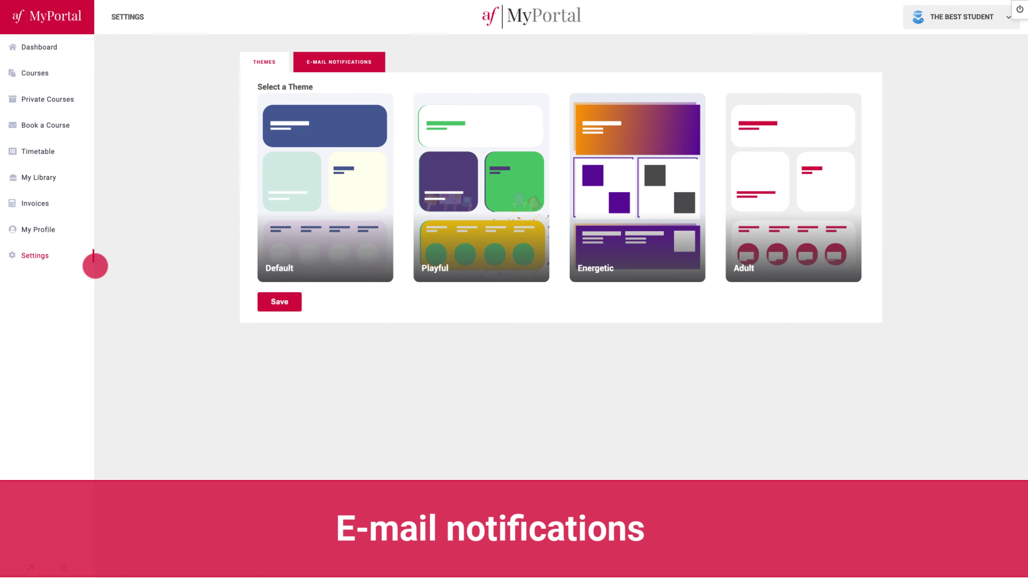
click(346, 63)
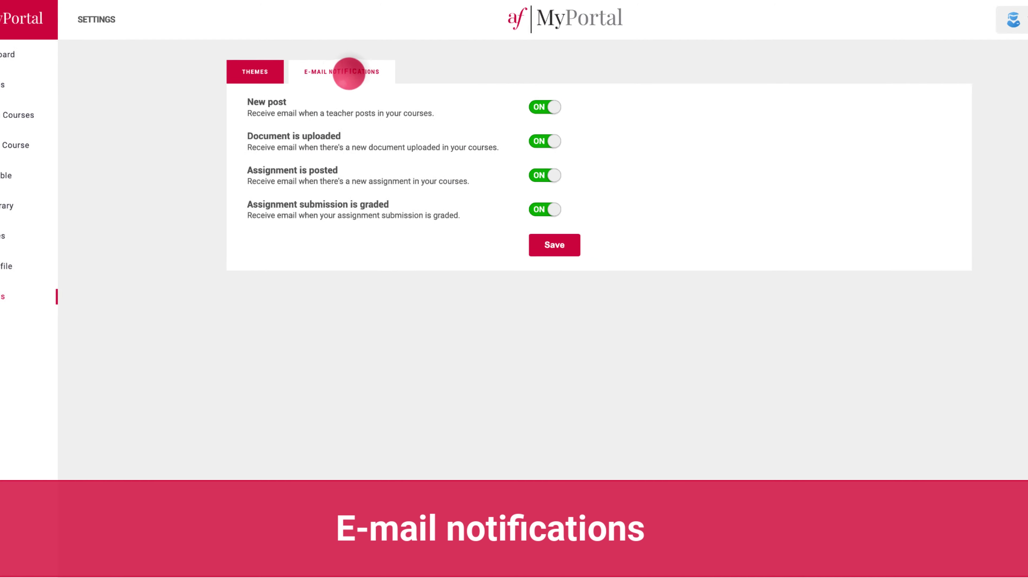